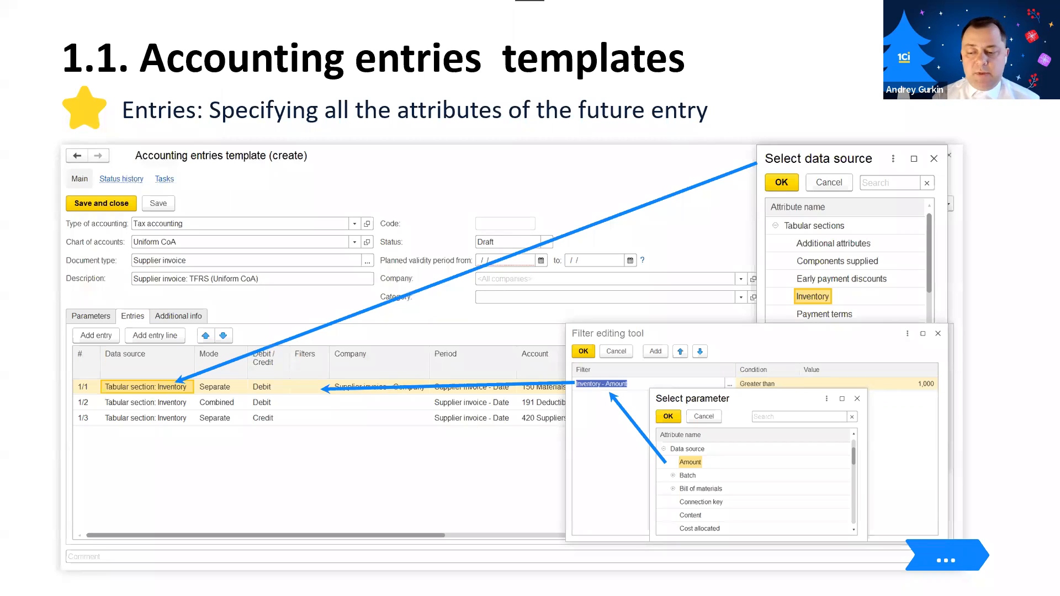
{"action": "key", "text": "Right"}
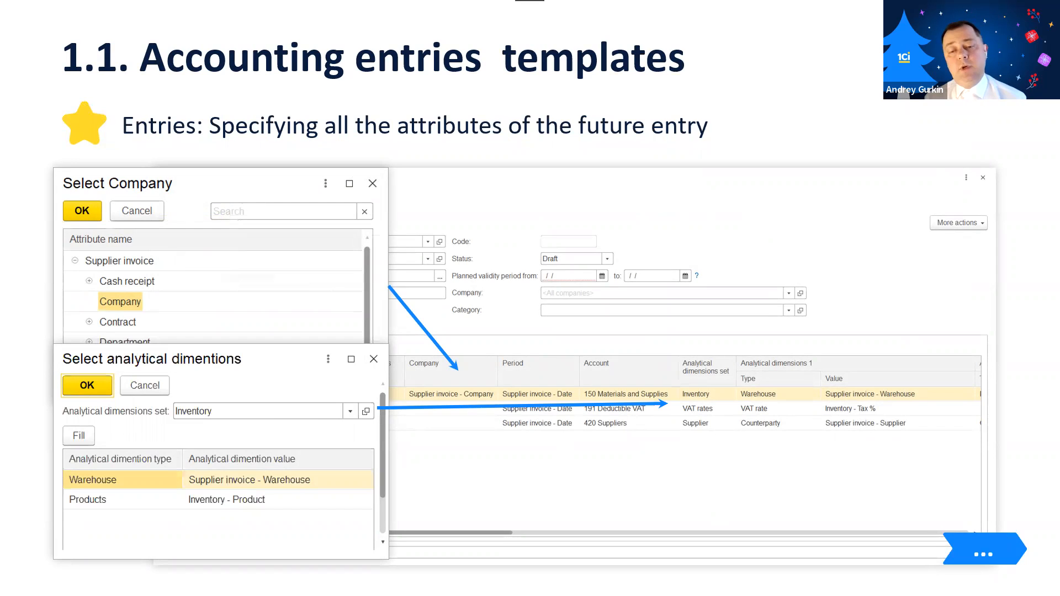
{"action": "key", "text": "Right"}
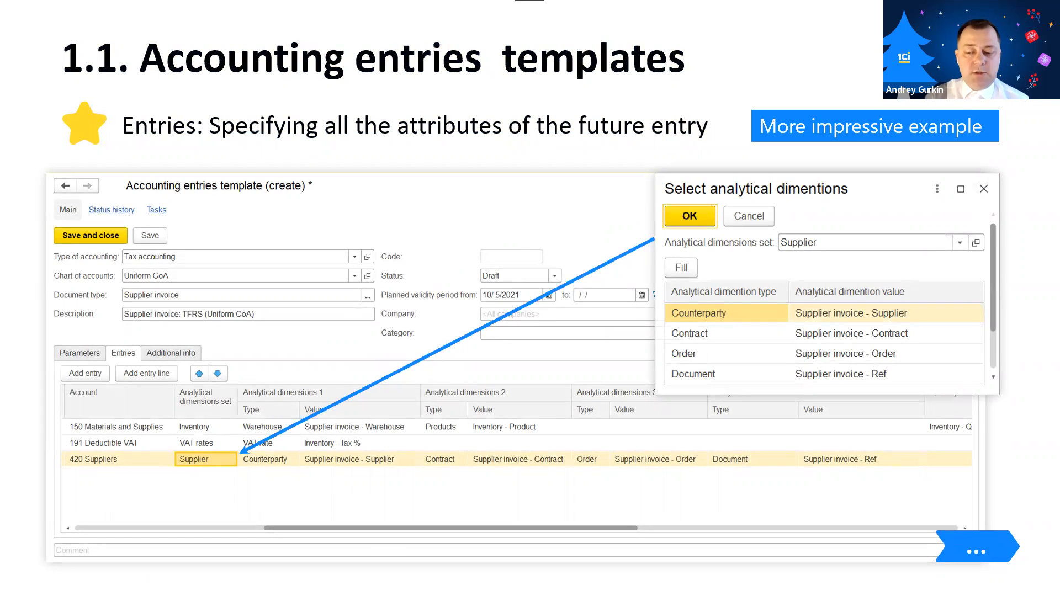
{"action": "key", "text": "Right"}
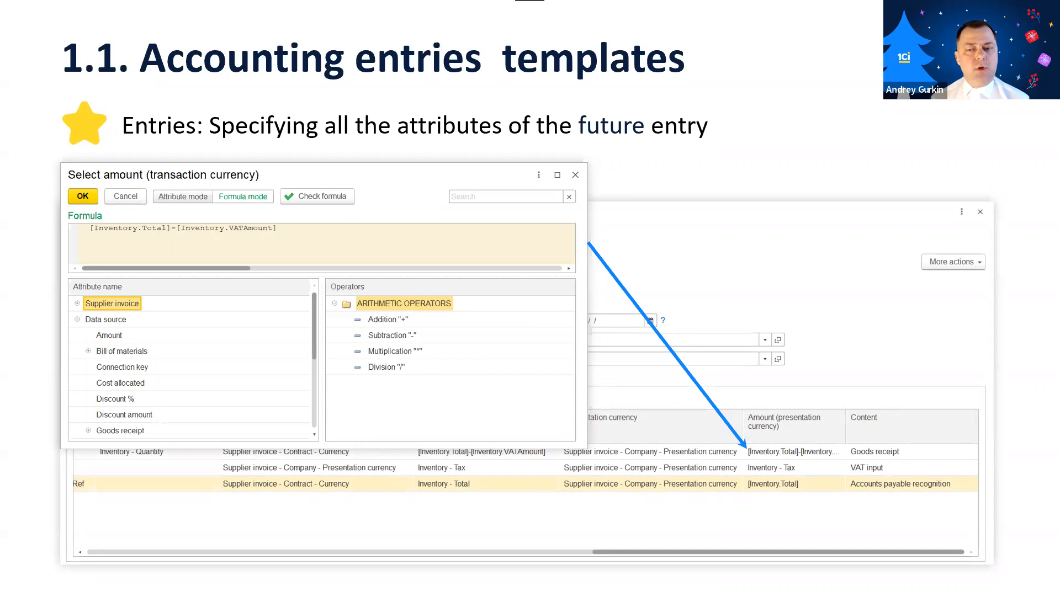
{"action": "key", "text": "Right"}
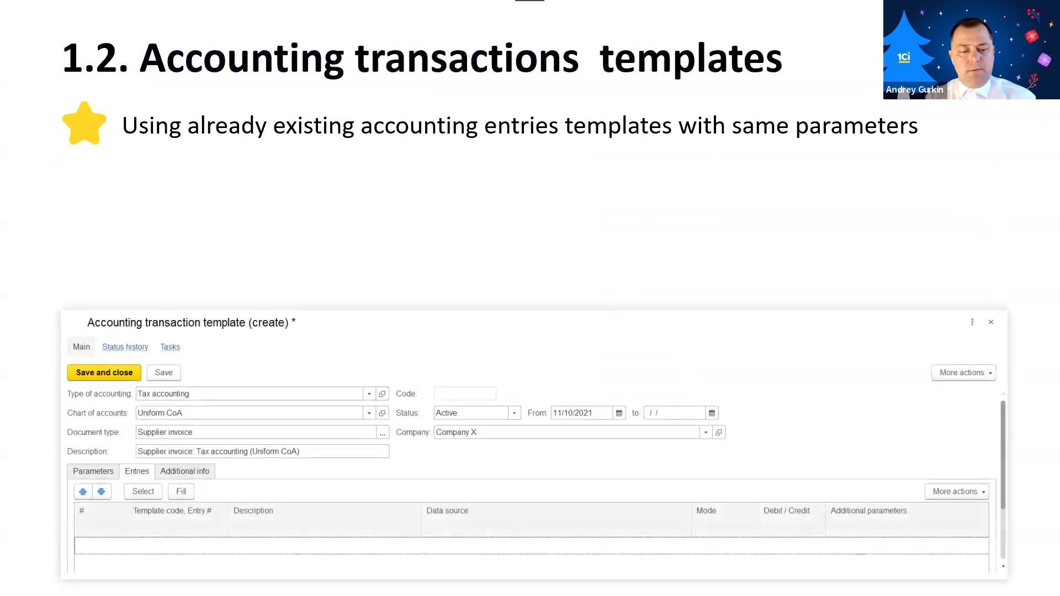
Switch to 1C:Drive, take its window out of full-screen size and resize it to nearly fill the screen width.
{"action": "key", "text": "alt+Tab"}
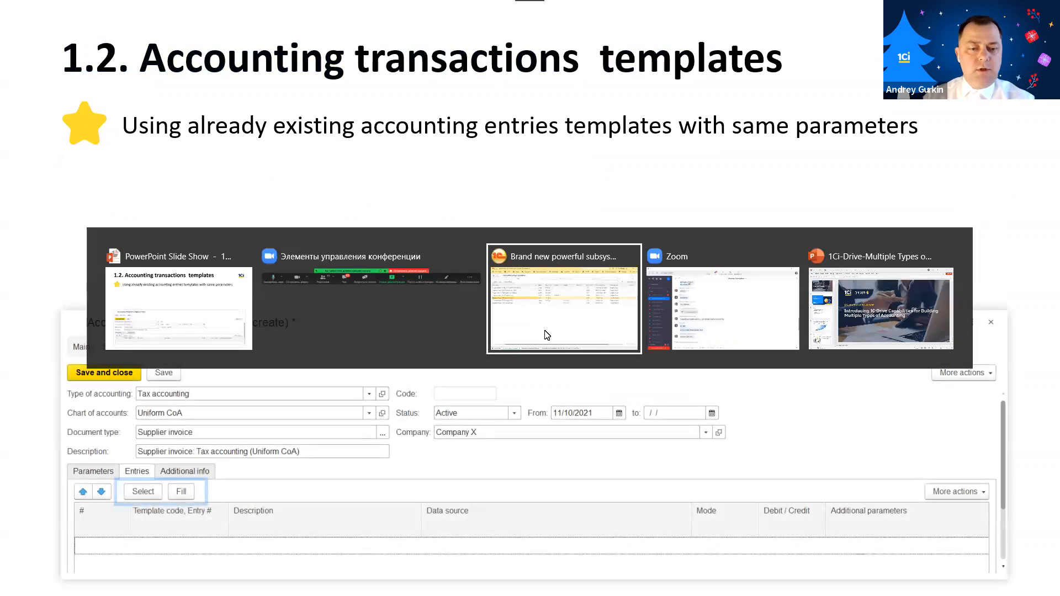
{"action": "left_click", "coordinate": [547, 335]}
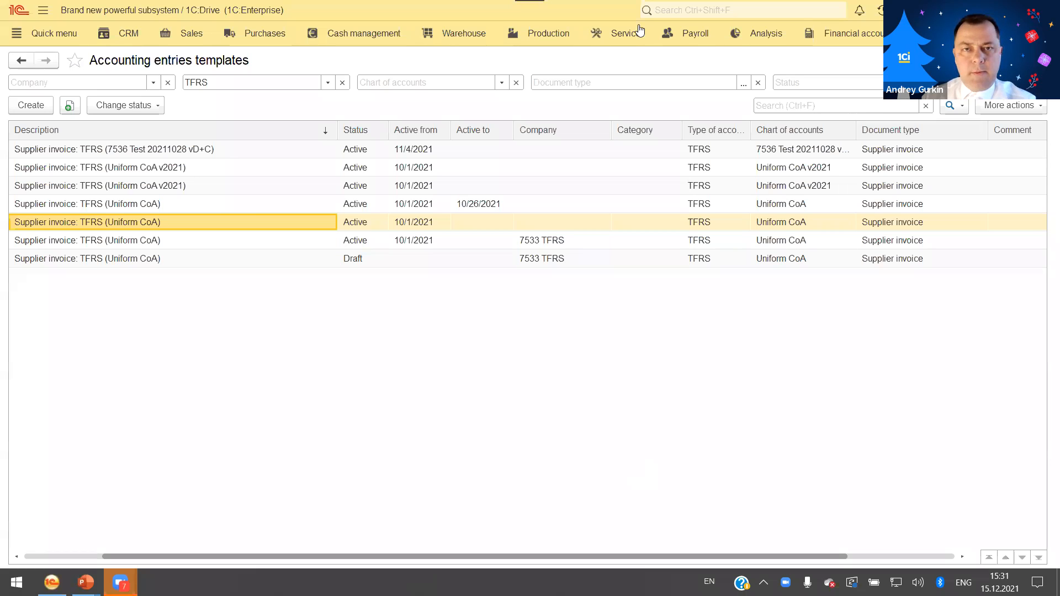
{"action": "double_click", "coordinate": [470, 10]}
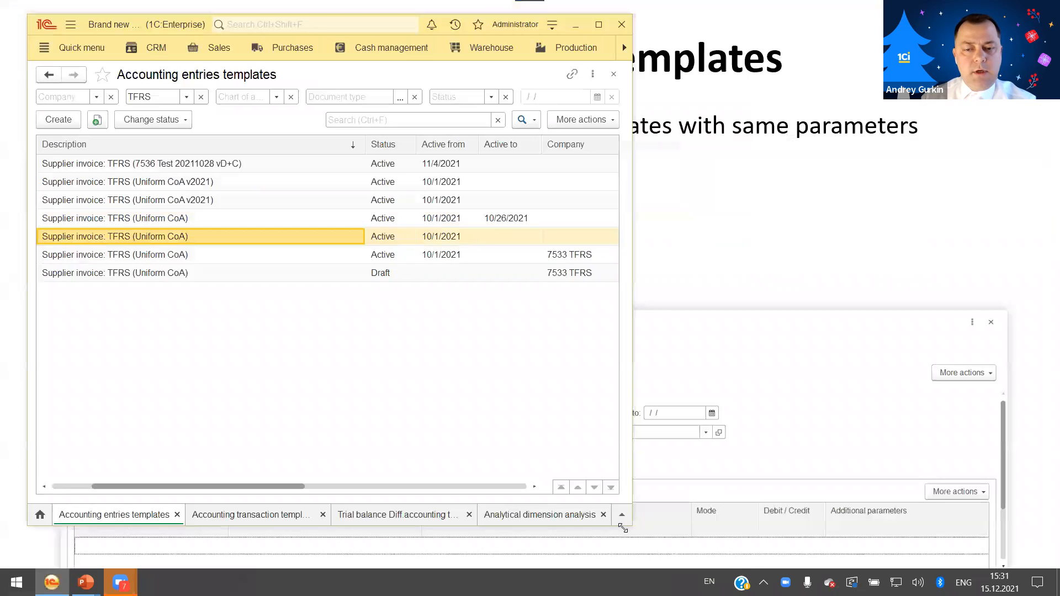
{"action": "left_click_drag", "start_coordinate": [634, 525], "coordinate": [1012, 563]}
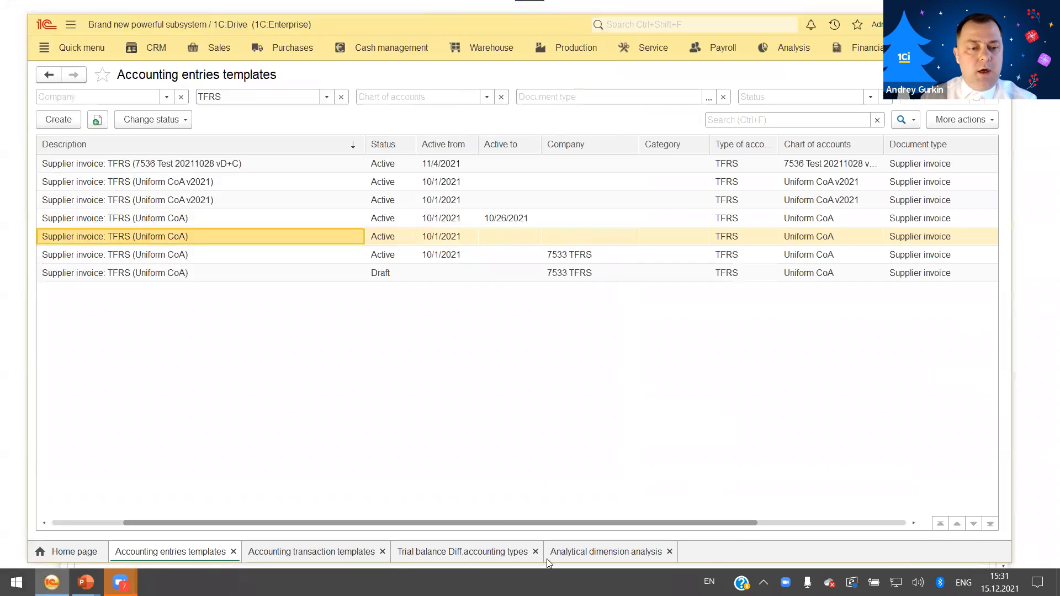
{"action": "left_click_drag", "start_coordinate": [24, 488], "coordinate": [0, 488]}
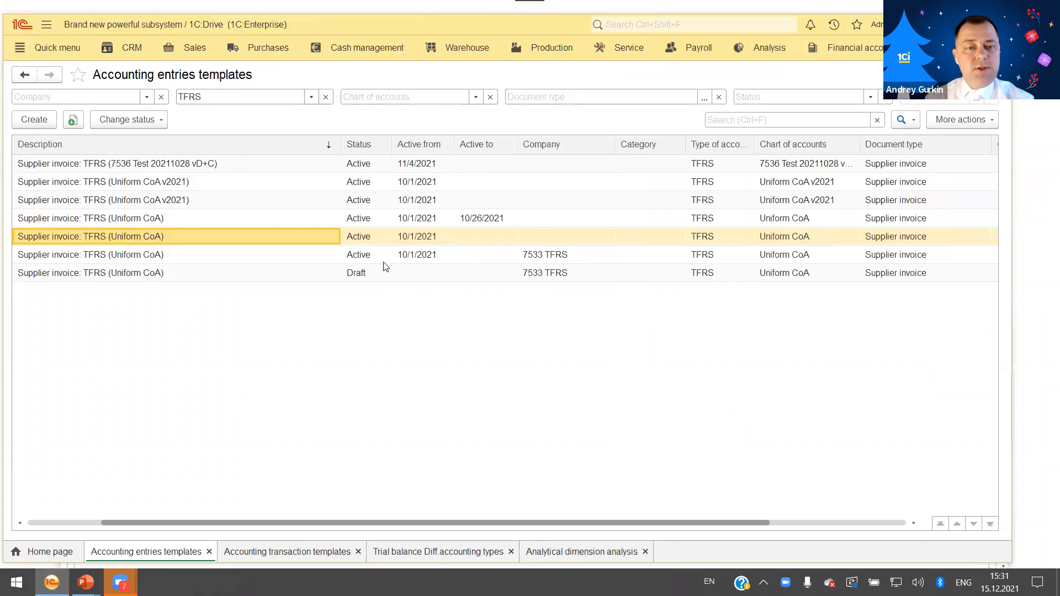
Show the entries of the active all-company Supplier invoice: TFRS (Uniform CoA) template without an end date and widen the Debit / Credit column.
{"action": "double_click", "coordinate": [365, 238]}
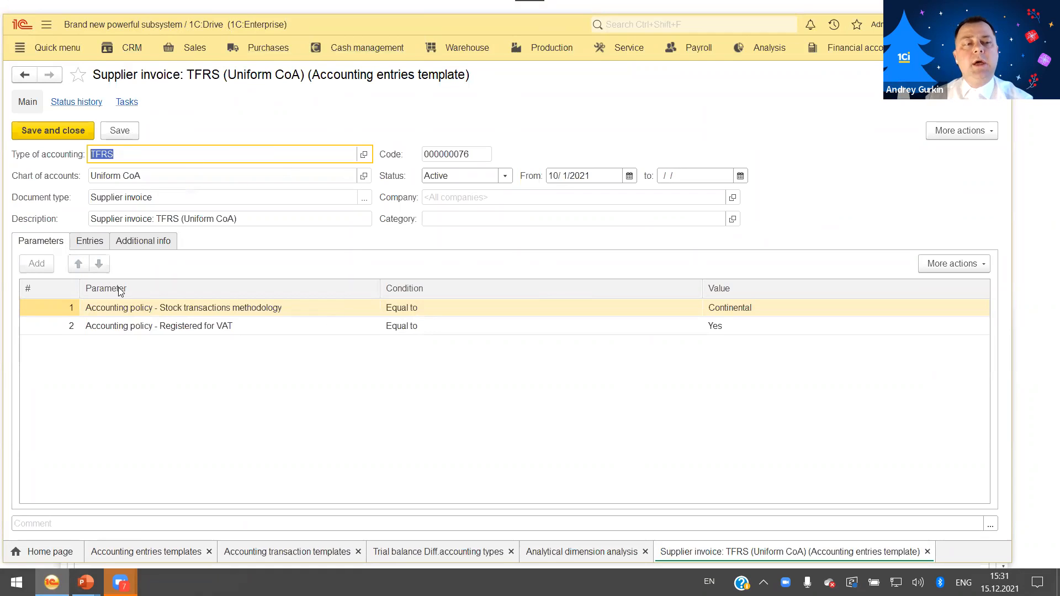
{"action": "left_click", "coordinate": [92, 243]}
{"action": "left_click", "coordinate": [250, 347]}
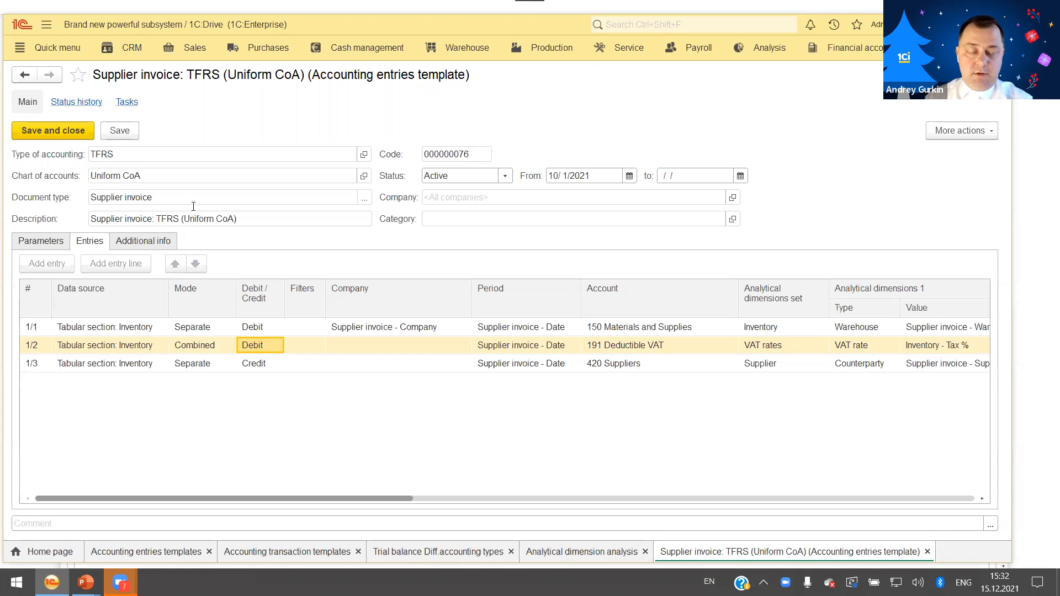
{"action": "left_click", "coordinate": [215, 196]}
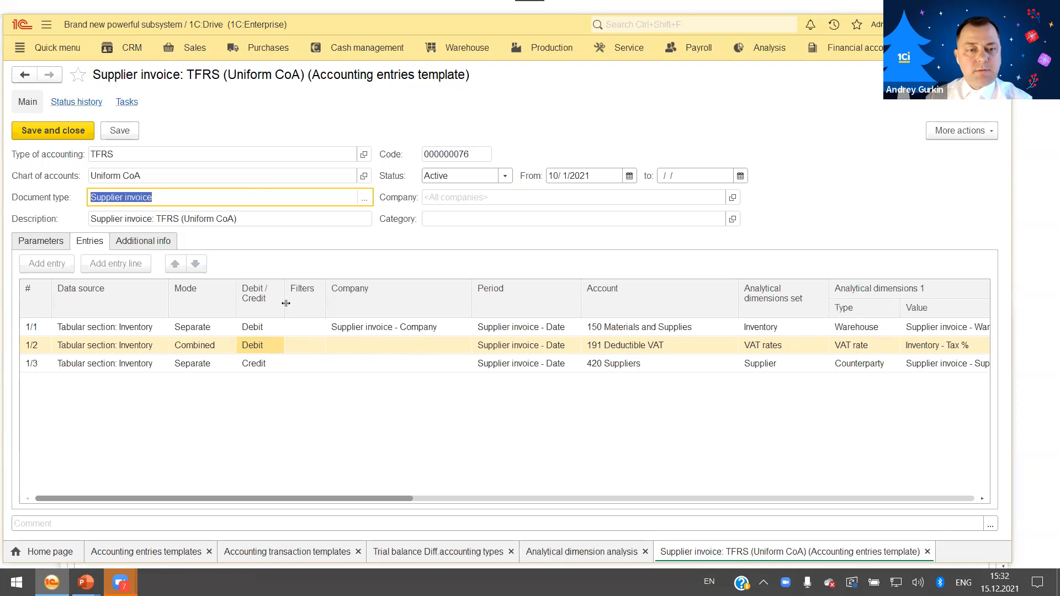
{"action": "left_click_drag", "start_coordinate": [285, 305], "coordinate": [313, 305]}
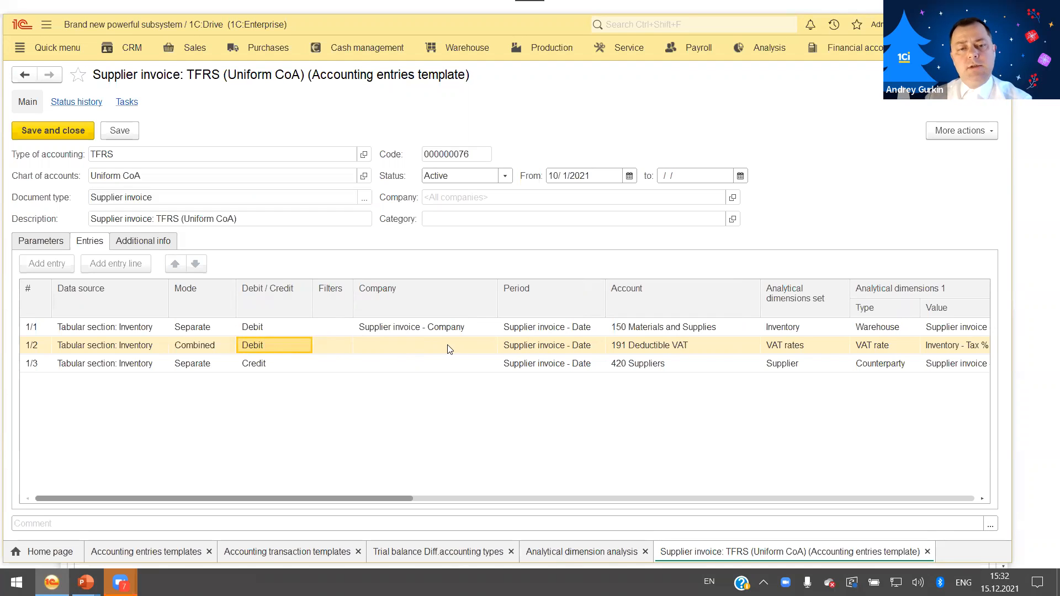
Examine the debit and credit accounts of the template's entry lines and return to the templates list.
{"action": "left_click", "coordinate": [607, 332]}
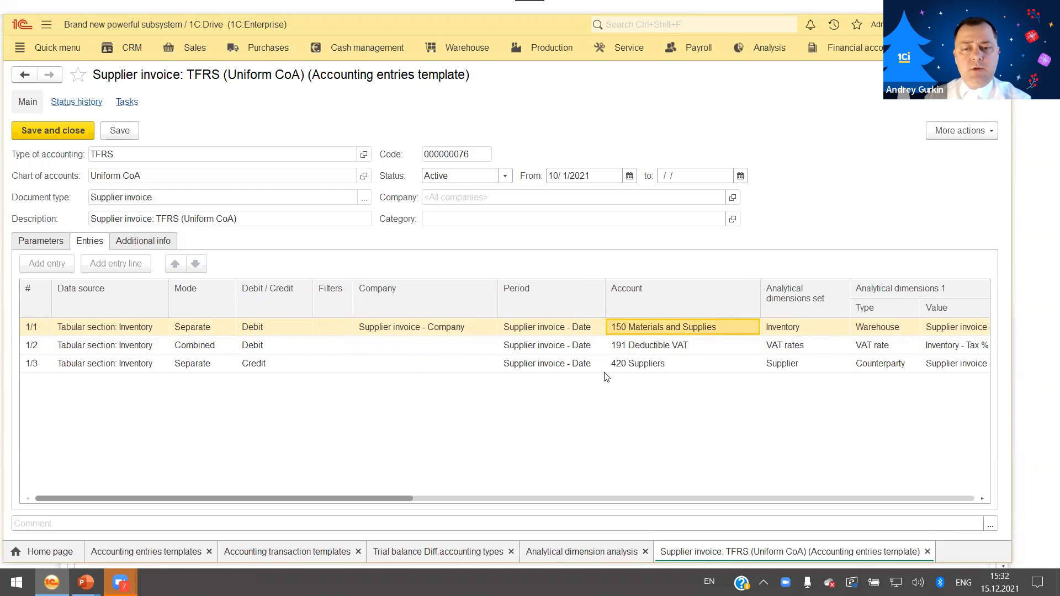
{"action": "left_click", "coordinate": [619, 365]}
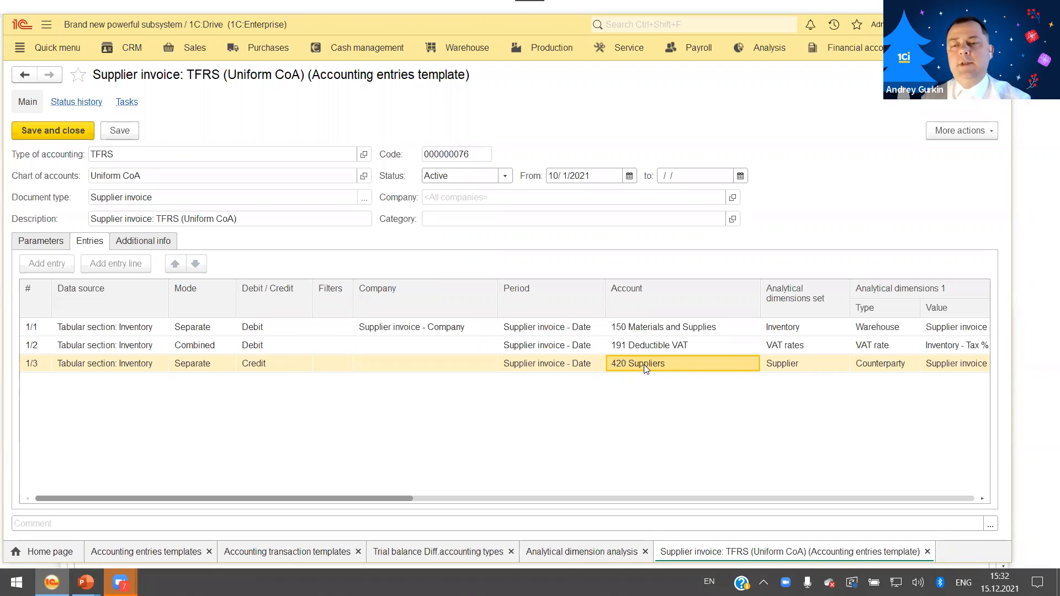
{"action": "left_click_drag", "start_coordinate": [220, 499], "coordinate": [266, 506]}
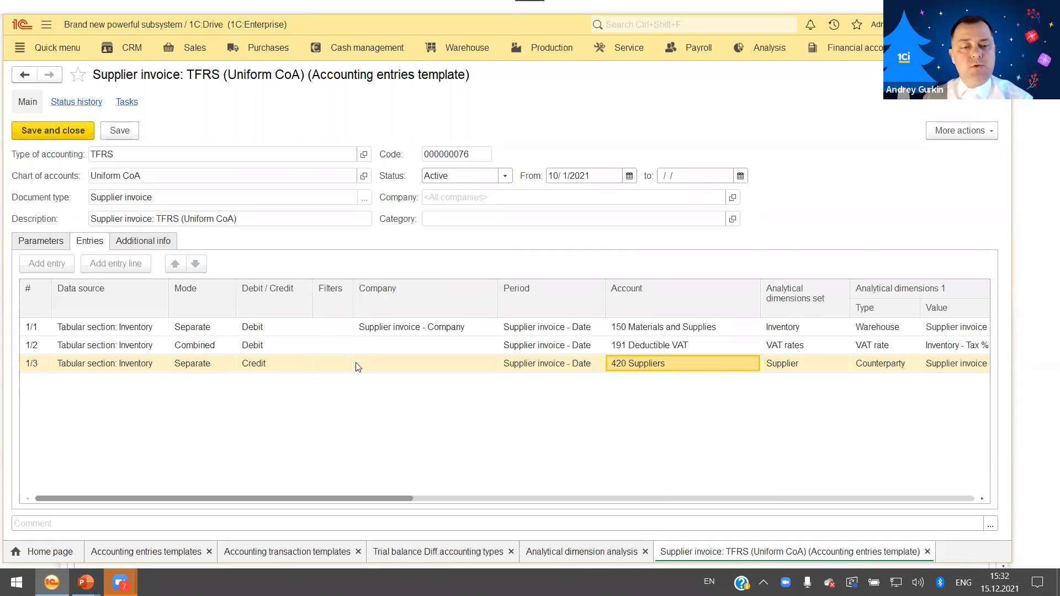
{"action": "key", "text": "Escape"}
{"action": "left_click", "coordinate": [298, 236]}
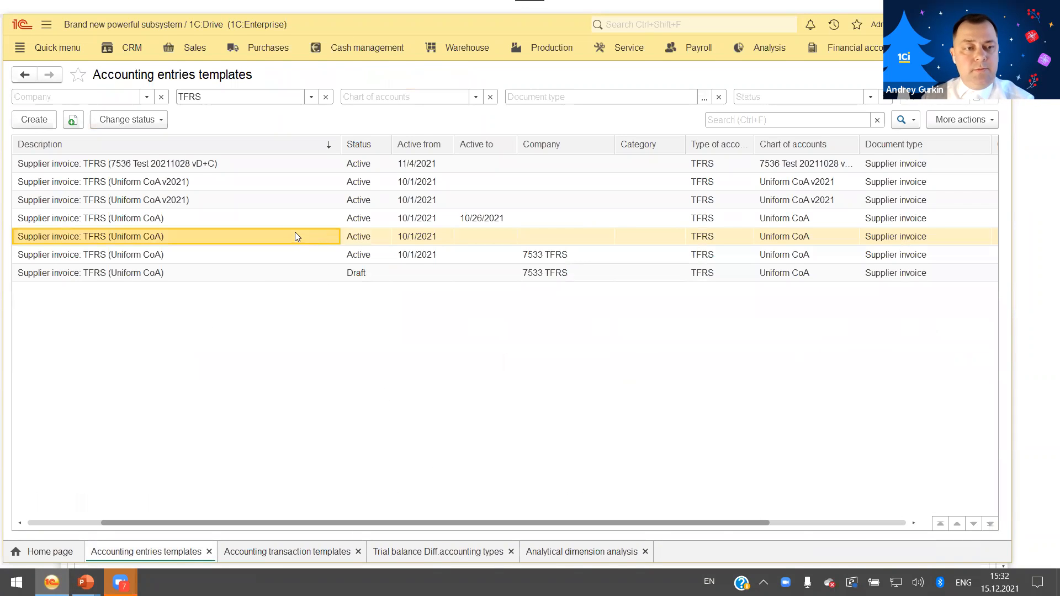
Create a TFRS accounting entries template with chart of accounts Uniform CoA and document type Supplier invoice.
{"action": "left_click", "coordinate": [35, 120]}
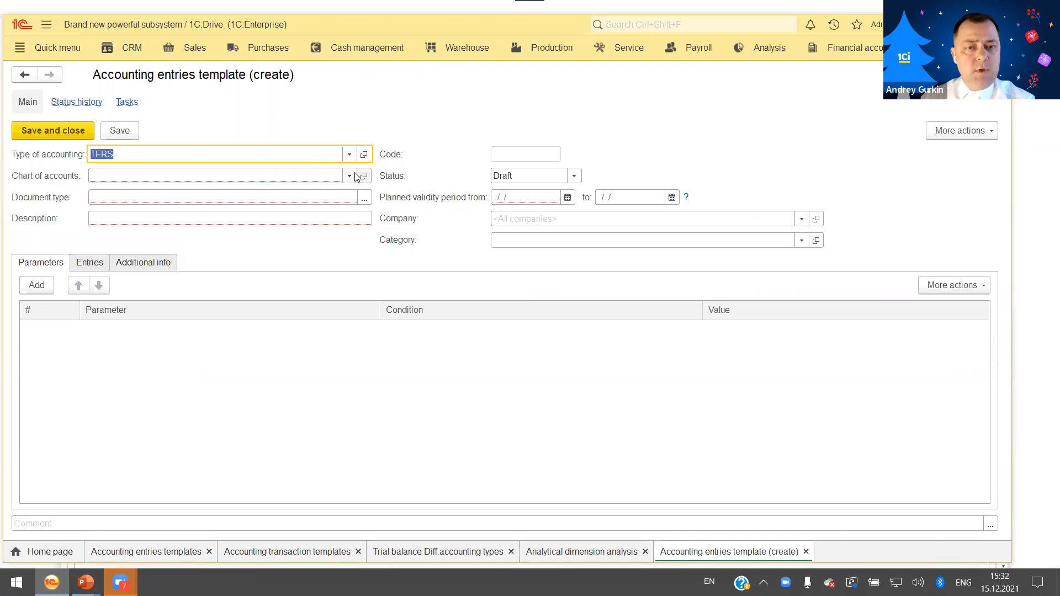
{"action": "left_click", "coordinate": [349, 175]}
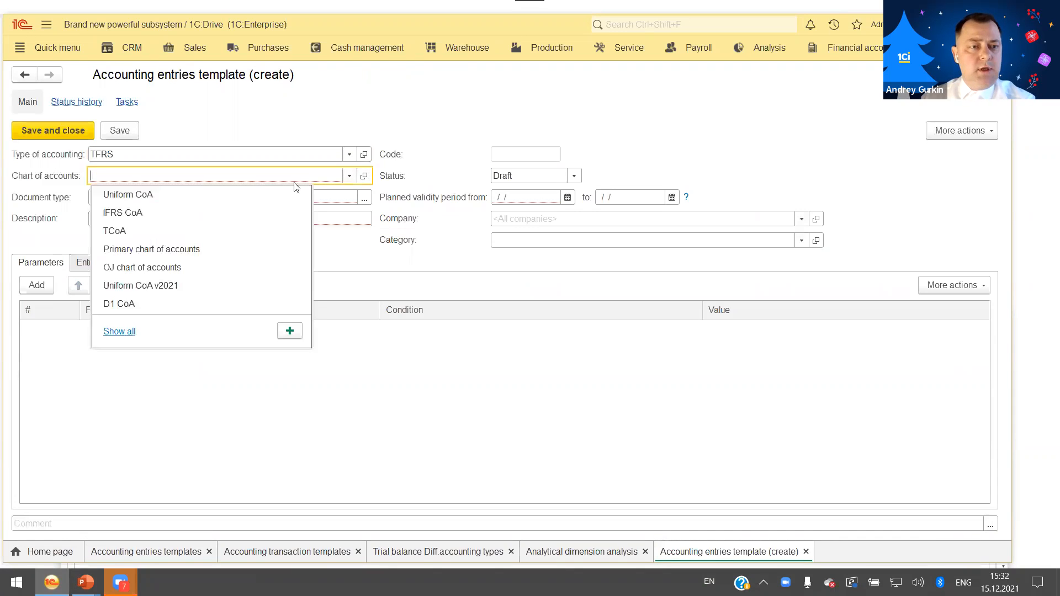
{"action": "left_click", "coordinate": [179, 195]}
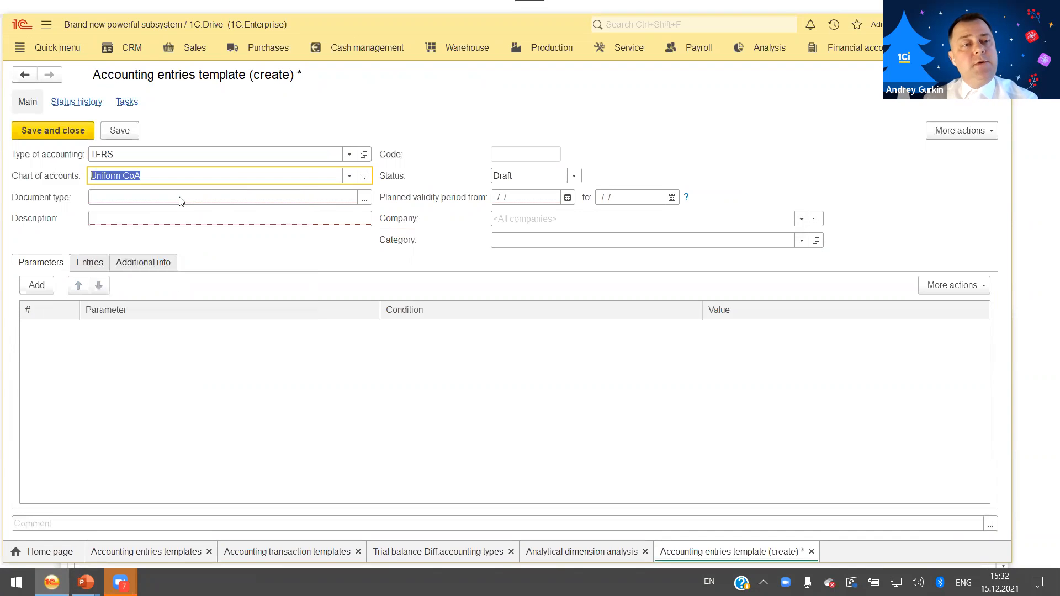
{"action": "left_click", "coordinate": [364, 199]}
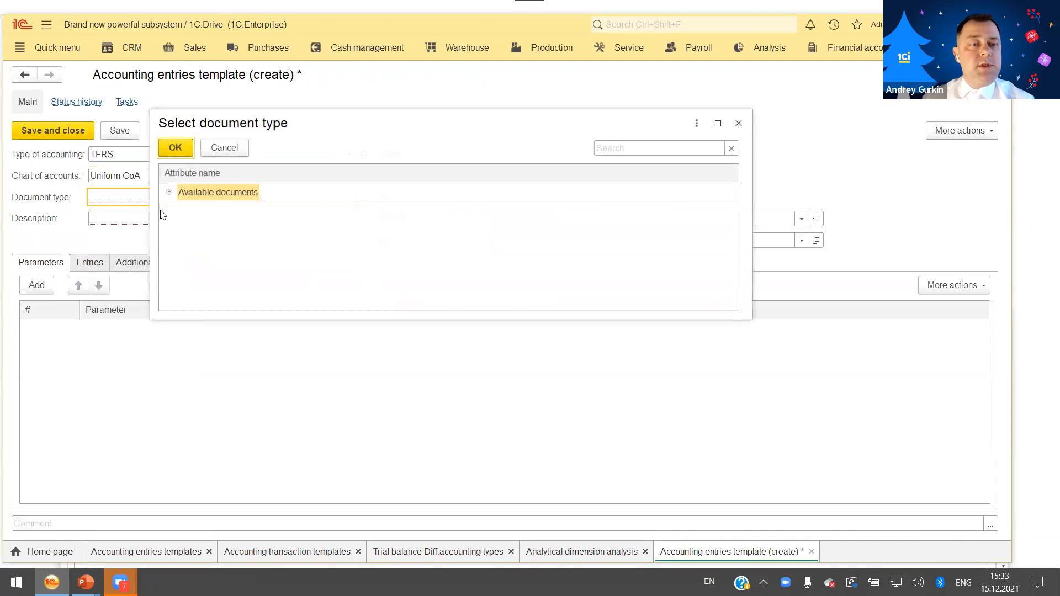
{"action": "left_click", "coordinate": [172, 193]}
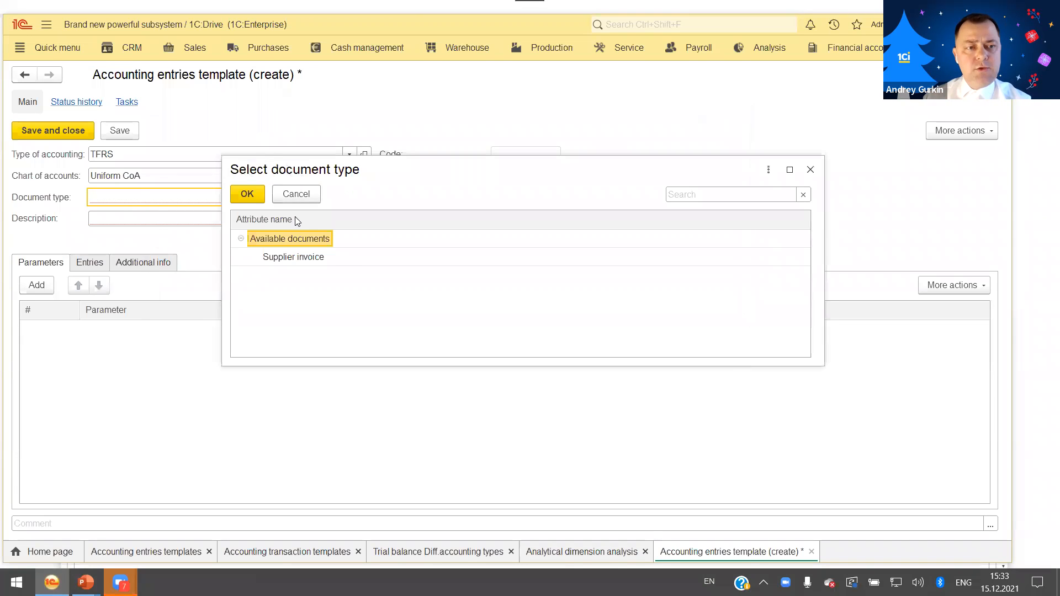
{"action": "left_click", "coordinate": [319, 259]}
{"action": "double_click", "coordinate": [318, 257]}
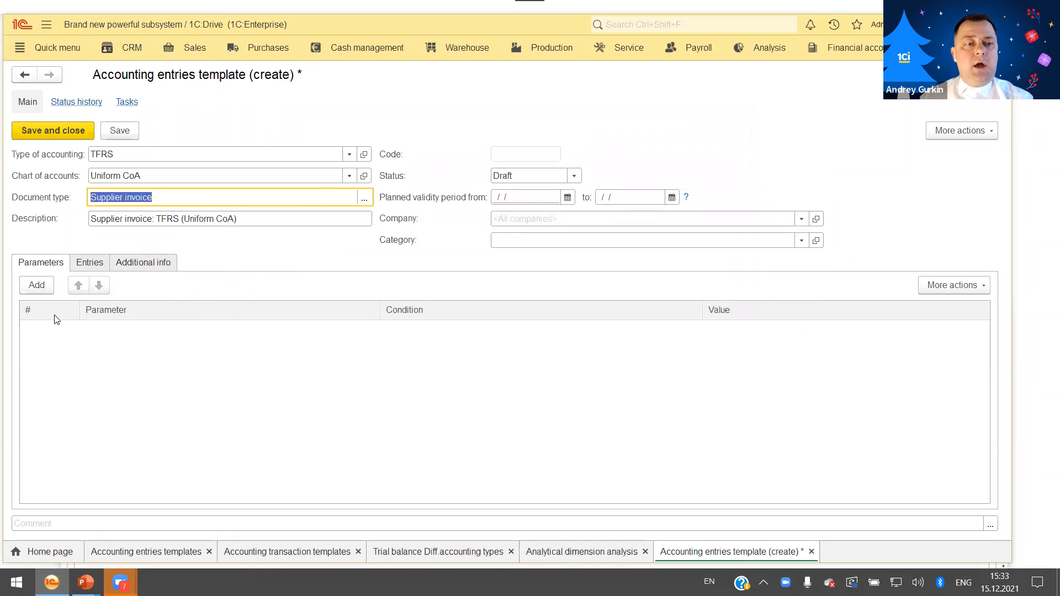
Add a new entry to the template's entries.
{"action": "left_click", "coordinate": [90, 263]}
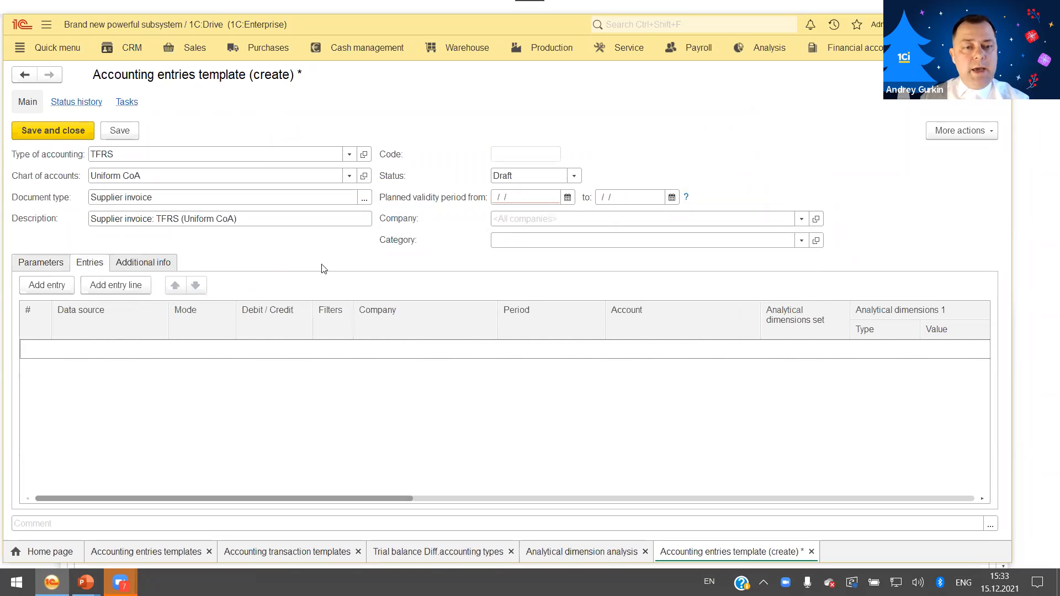
{"action": "left_click", "coordinate": [61, 286]}
Set the data source of debit line 1/1 to the Inventory tabular section after looking over the available tabular sections and accumulation registers.
{"action": "left_click", "coordinate": [141, 367]}
{"action": "left_click", "coordinate": [140, 351]}
{"action": "left_click", "coordinate": [147, 349]}
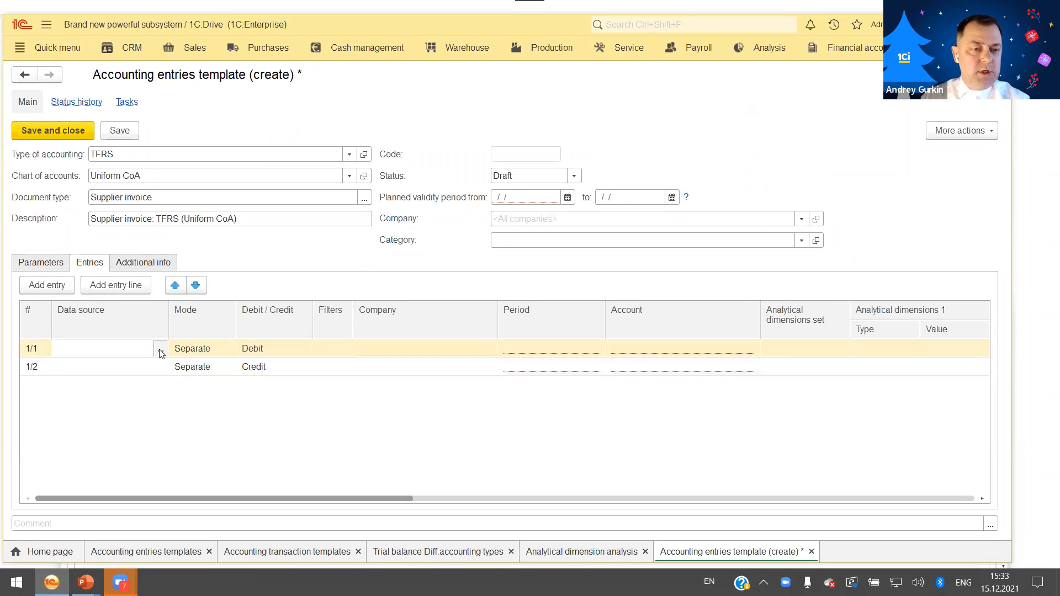
{"action": "left_click", "coordinate": [160, 349]}
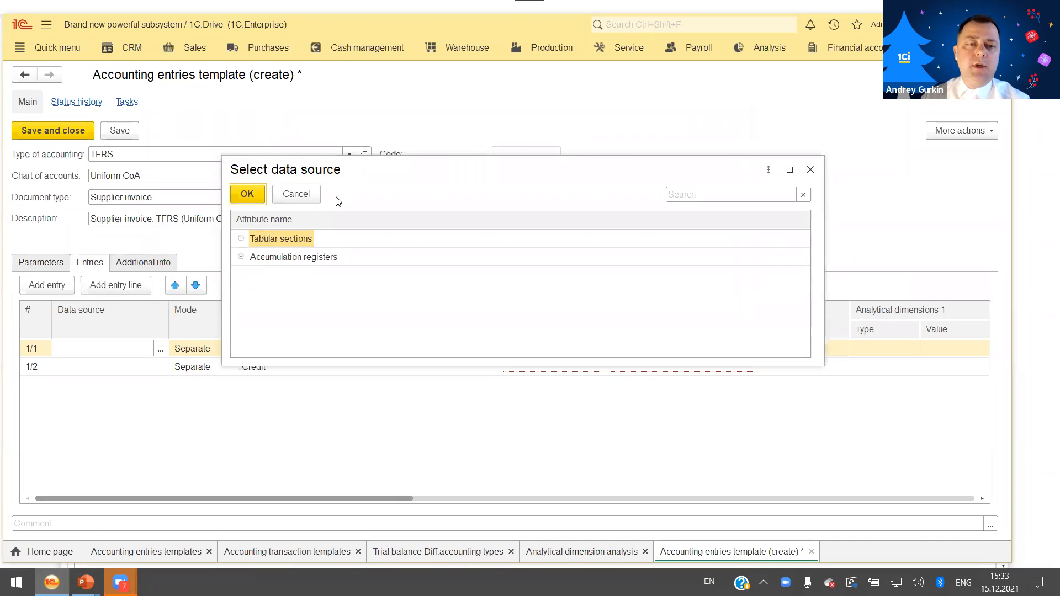
{"action": "left_click_drag", "start_coordinate": [365, 173], "coordinate": [436, 179]}
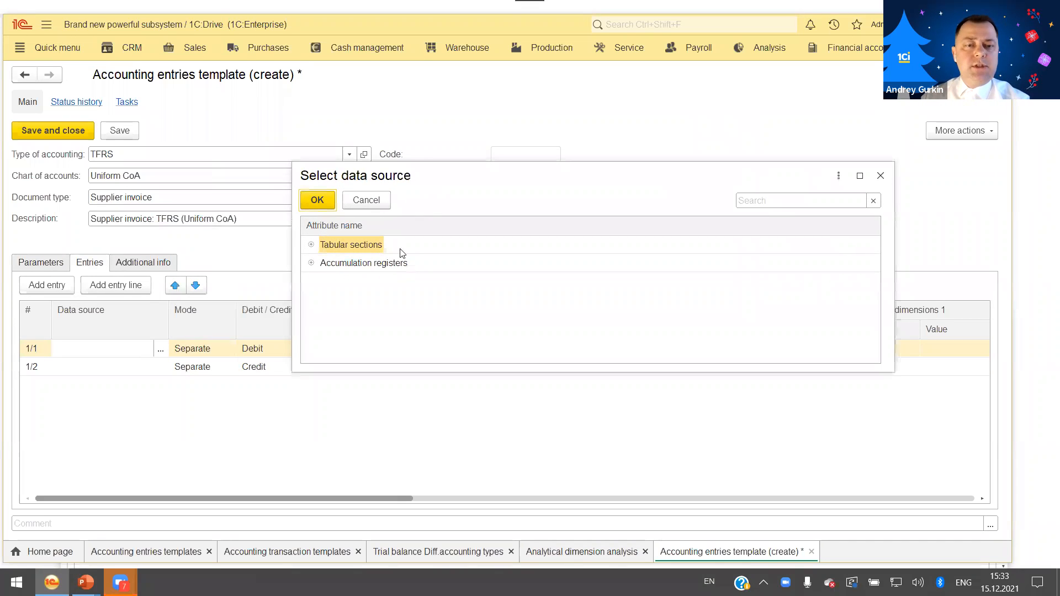
{"action": "left_click", "coordinate": [310, 246]}
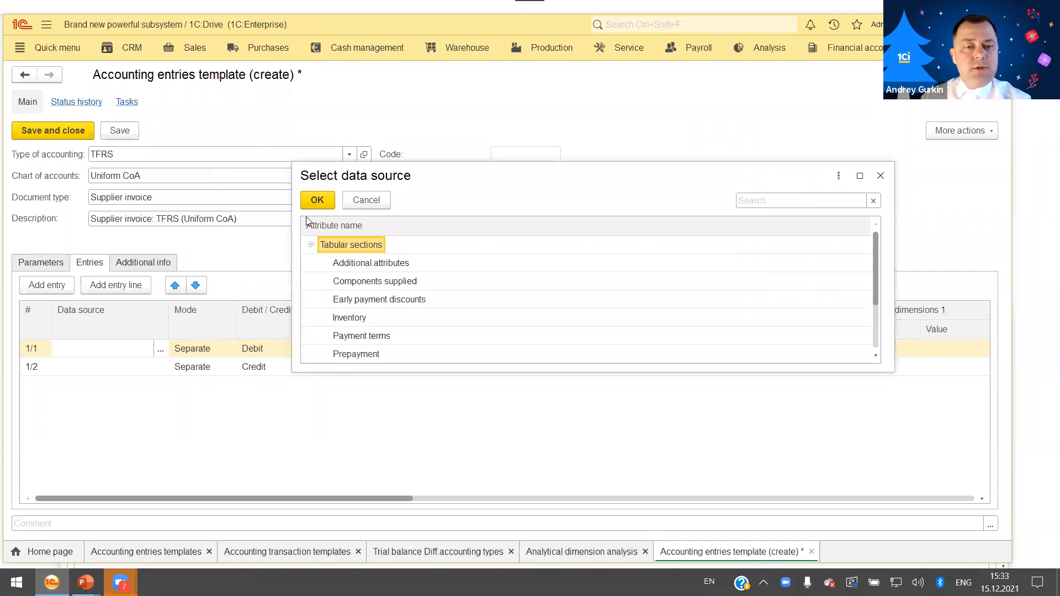
{"action": "left_click", "coordinate": [311, 245]}
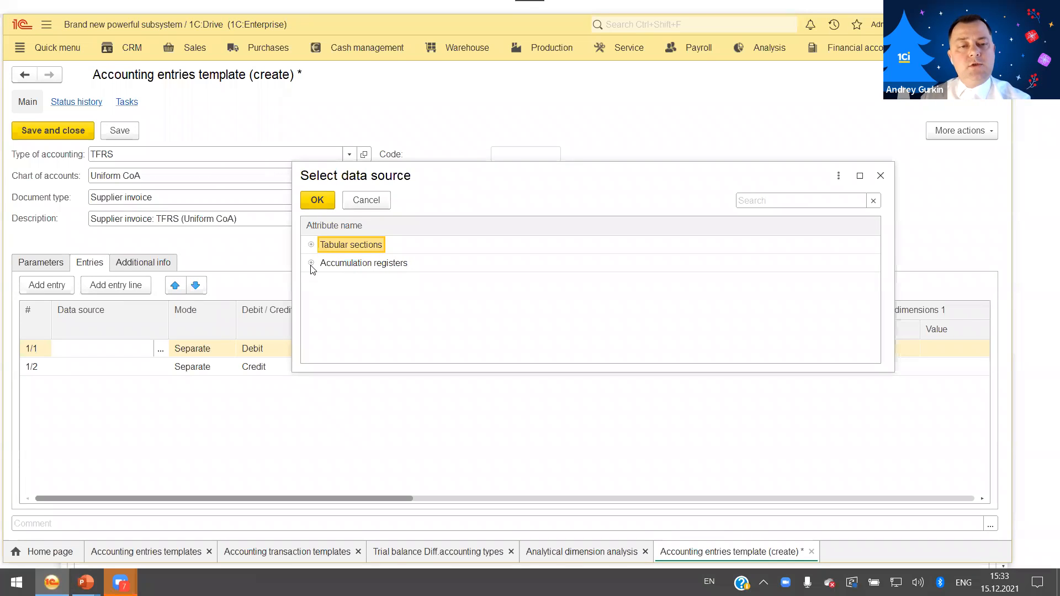
{"action": "left_click", "coordinate": [311, 263]}
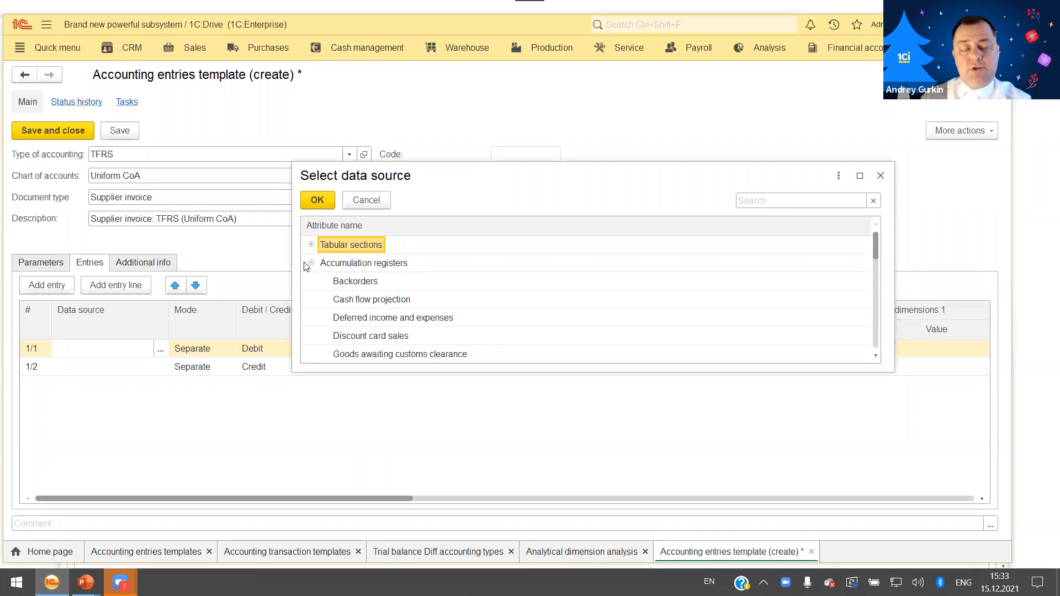
{"action": "left_click", "coordinate": [307, 264]}
{"action": "left_click", "coordinate": [311, 264]}
{"action": "left_click", "coordinate": [311, 244]}
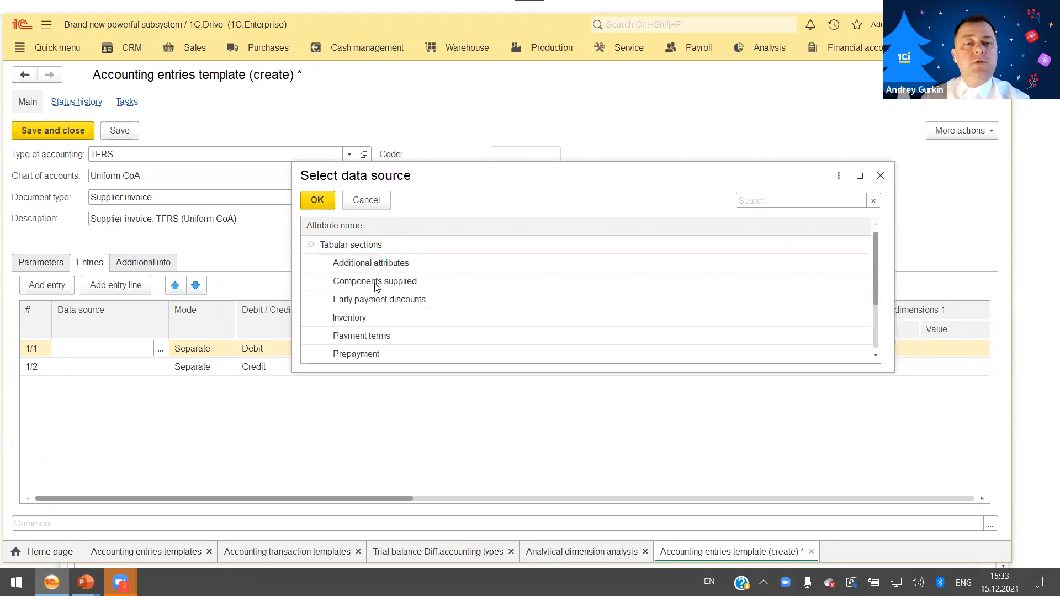
{"action": "double_click", "coordinate": [352, 318]}
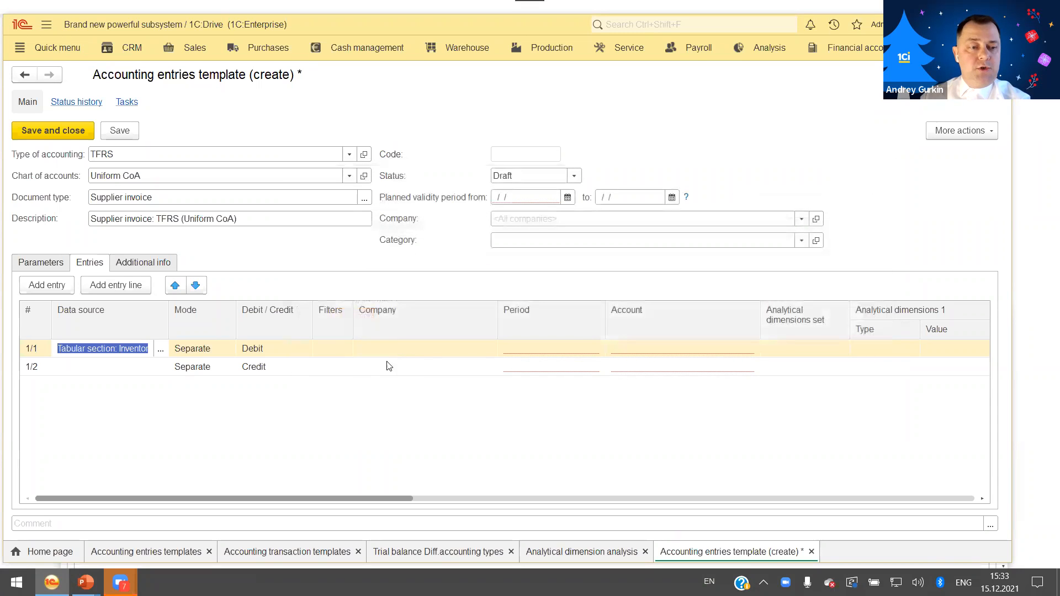
{"action": "left_click", "coordinate": [283, 398]}
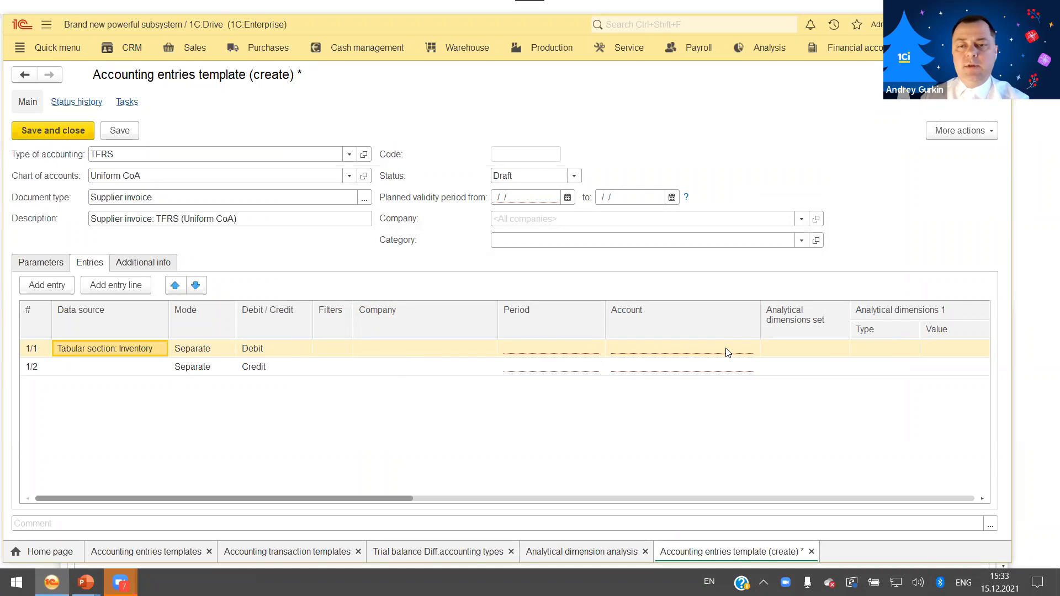
Set the company of debit line 1/1 to the Company attribute of the supplier invoice.
{"action": "double_click", "coordinate": [465, 348]}
{"action": "left_click", "coordinate": [489, 353]}
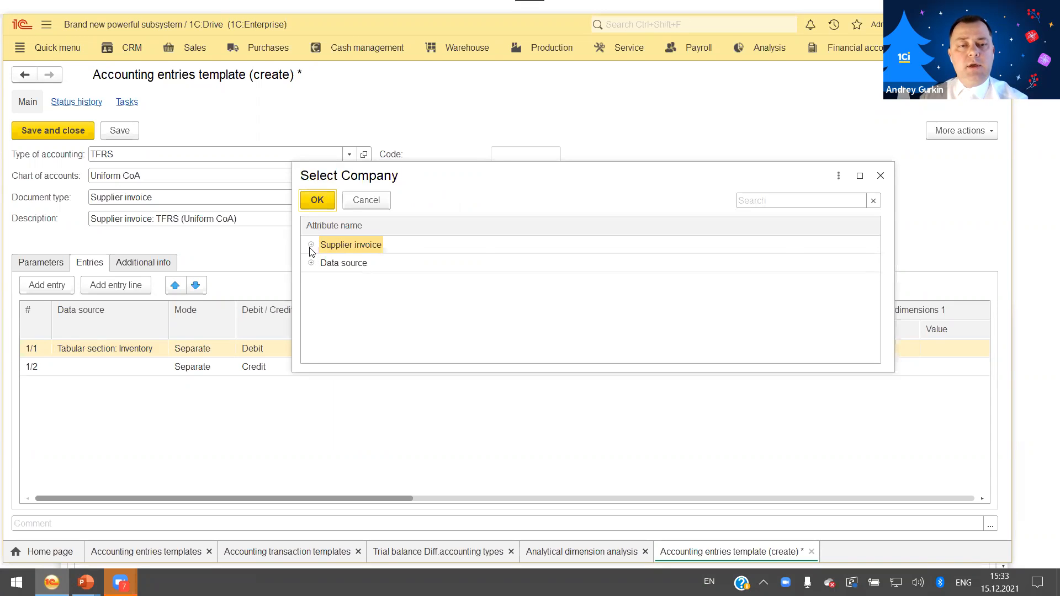
{"action": "left_click", "coordinate": [326, 264]}
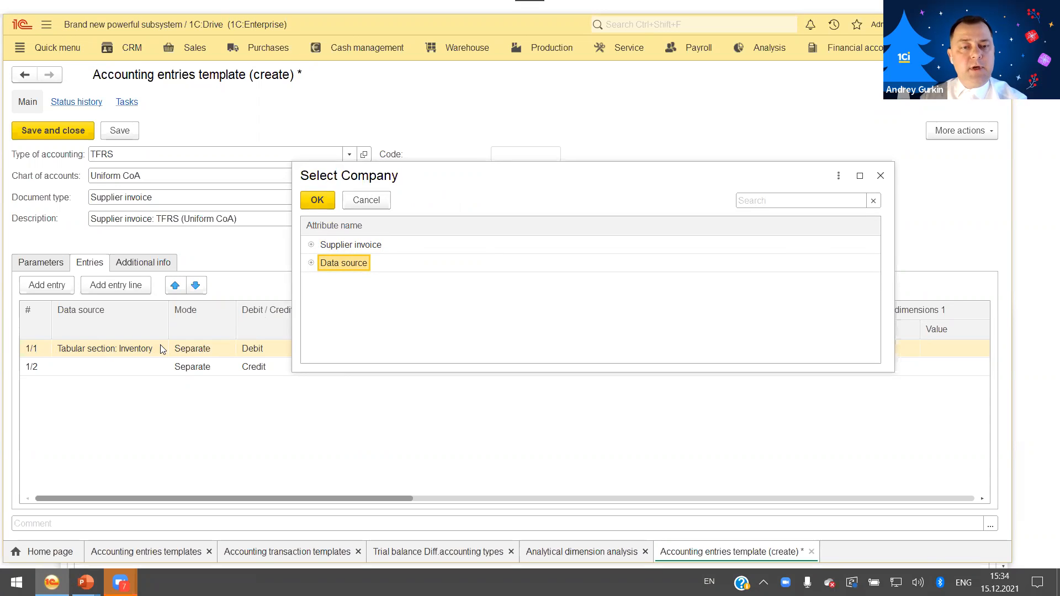
{"action": "left_click", "coordinate": [311, 245]}
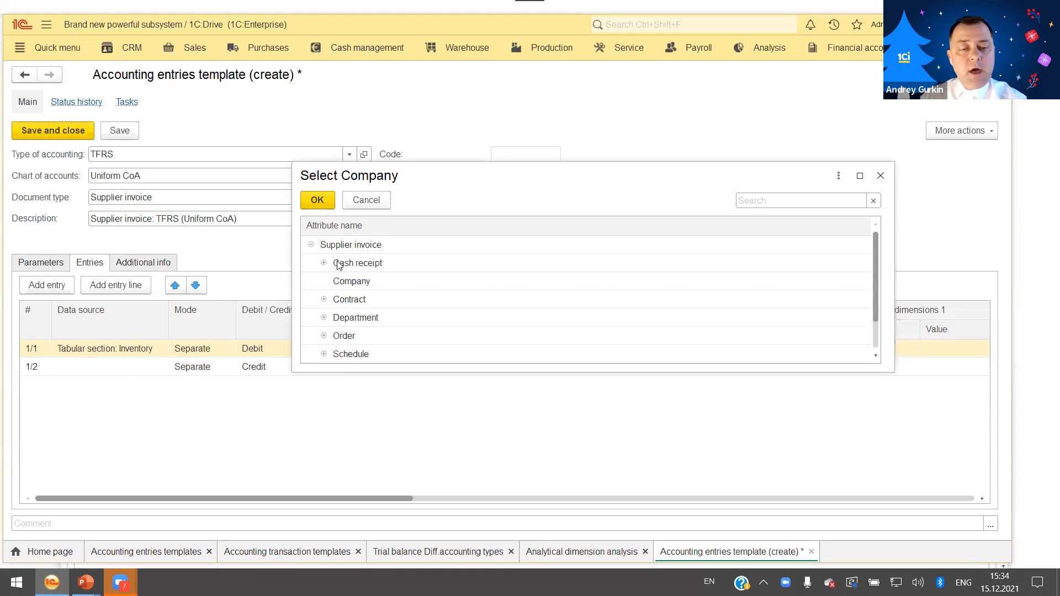
{"action": "left_click", "coordinate": [311, 245]}
{"action": "left_click", "coordinate": [312, 245]}
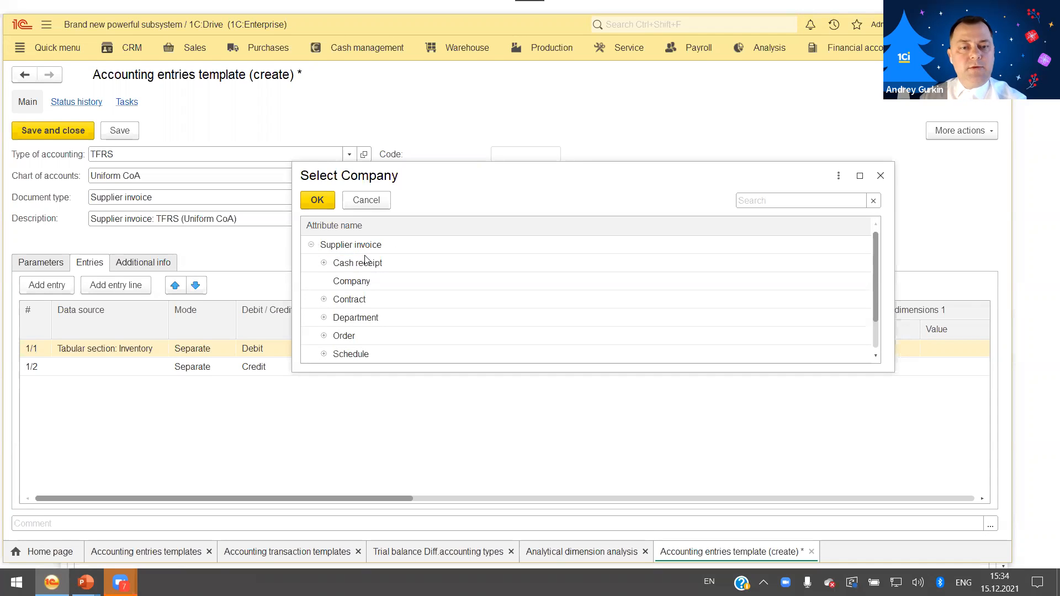
{"action": "double_click", "coordinate": [364, 282]}
{"action": "key", "text": "Return"}
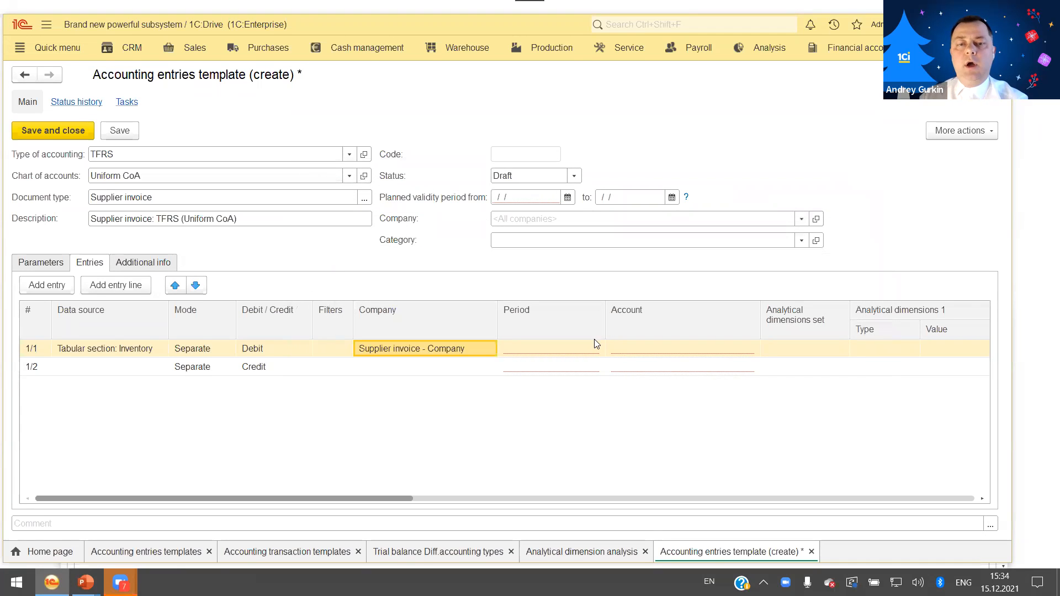
Set the template's status to Active with its validity period starting on 11/1/2021.
{"action": "left_click", "coordinate": [724, 349]}
{"action": "left_click", "coordinate": [741, 351]}
{"action": "left_click", "coordinate": [742, 350]}
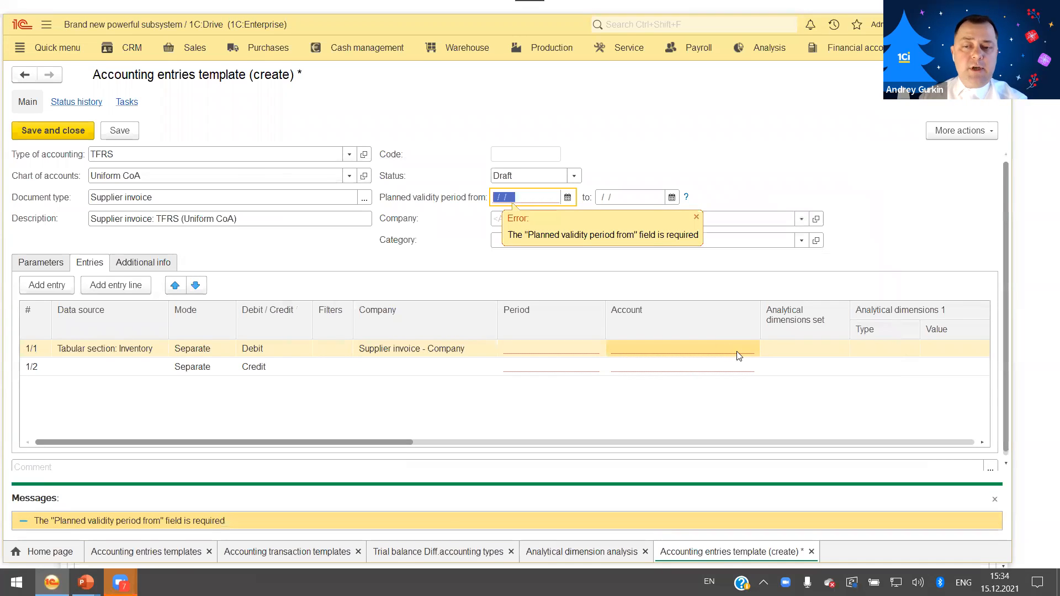
{"action": "left_click", "coordinate": [575, 176]}
{"action": "left_click", "coordinate": [537, 213]}
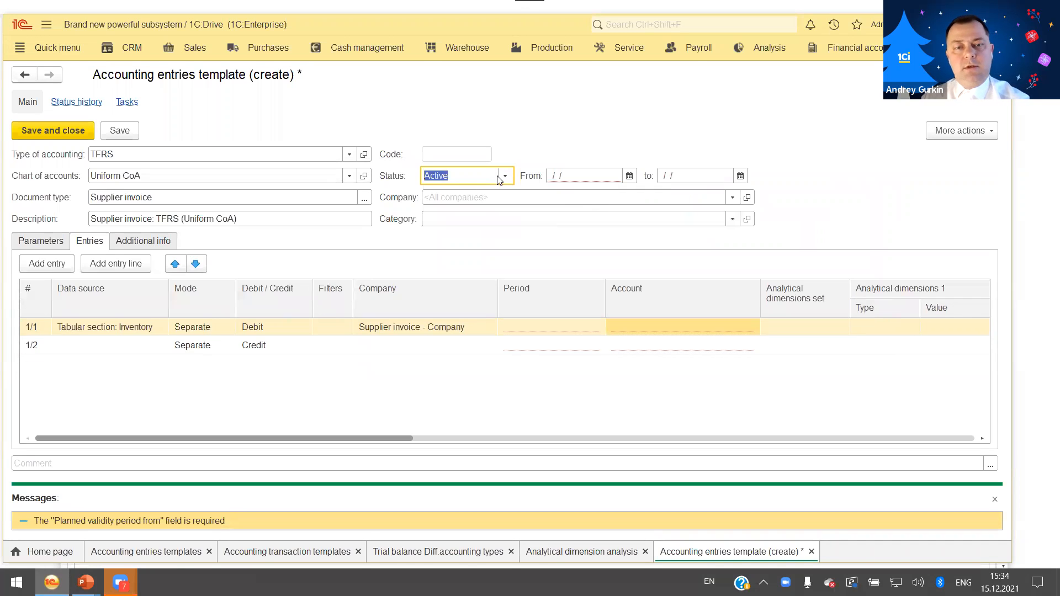
{"action": "left_click", "coordinate": [578, 180]}
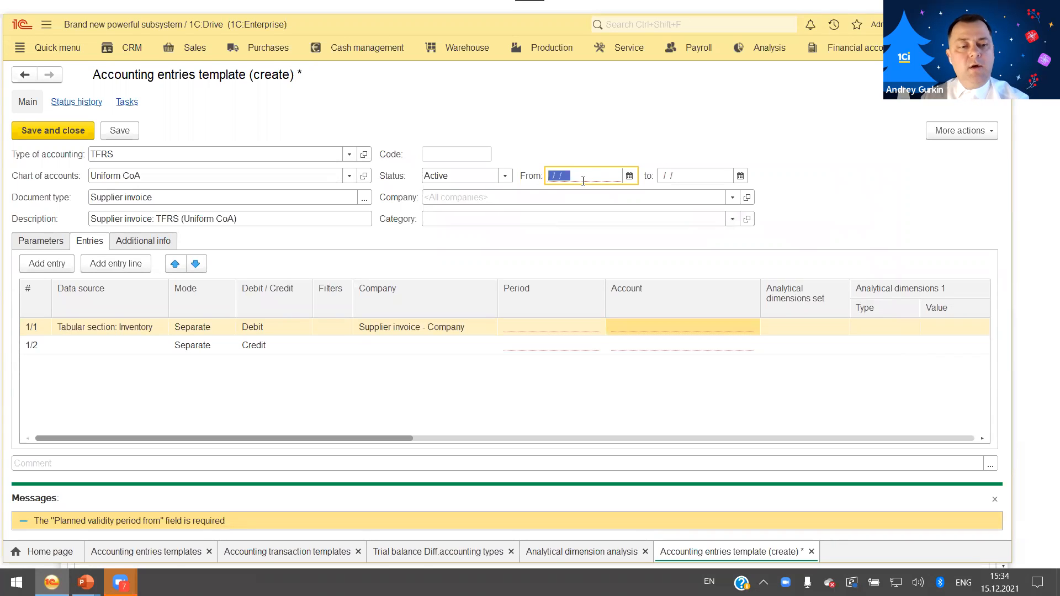
{"action": "type", "text": "11/01/"}
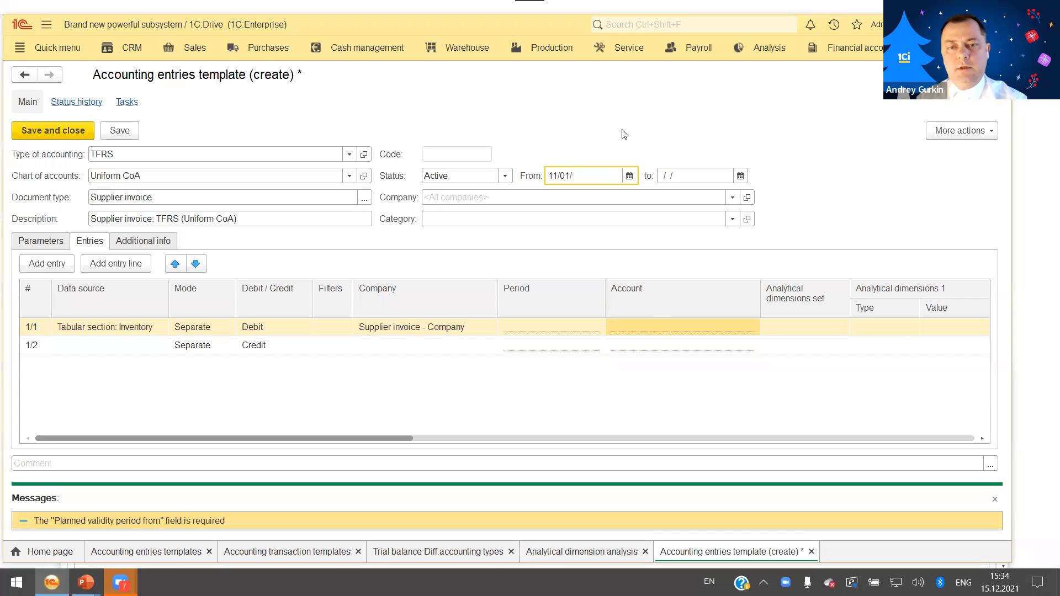
Choose 150 Materials and Supplies from the master chart of accounts as the account for debit line 1/1.
{"action": "left_click", "coordinate": [674, 321]}
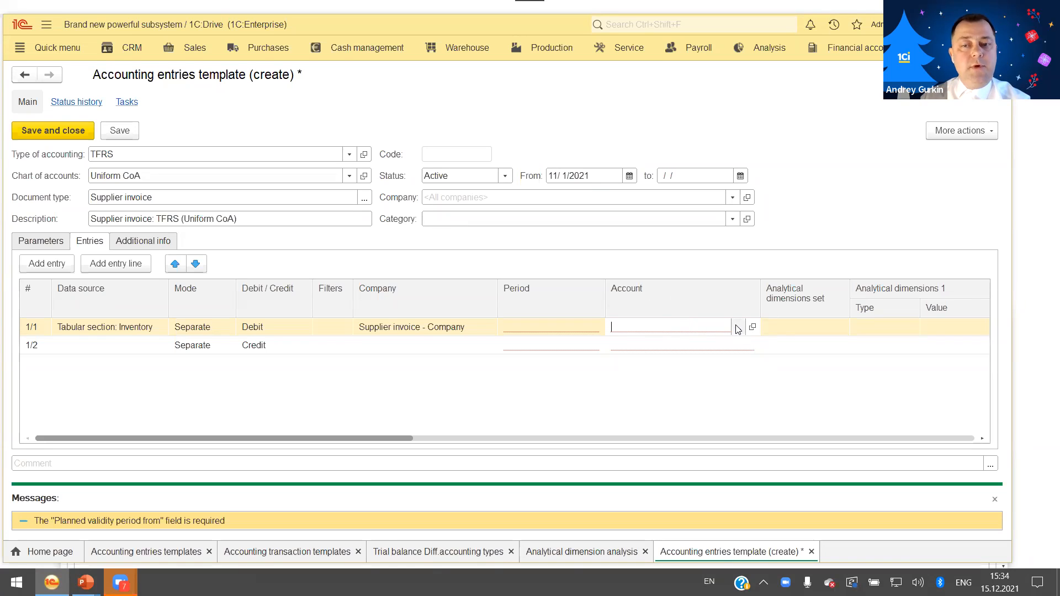
{"action": "left_click", "coordinate": [577, 328]}
{"action": "left_click", "coordinate": [718, 323]}
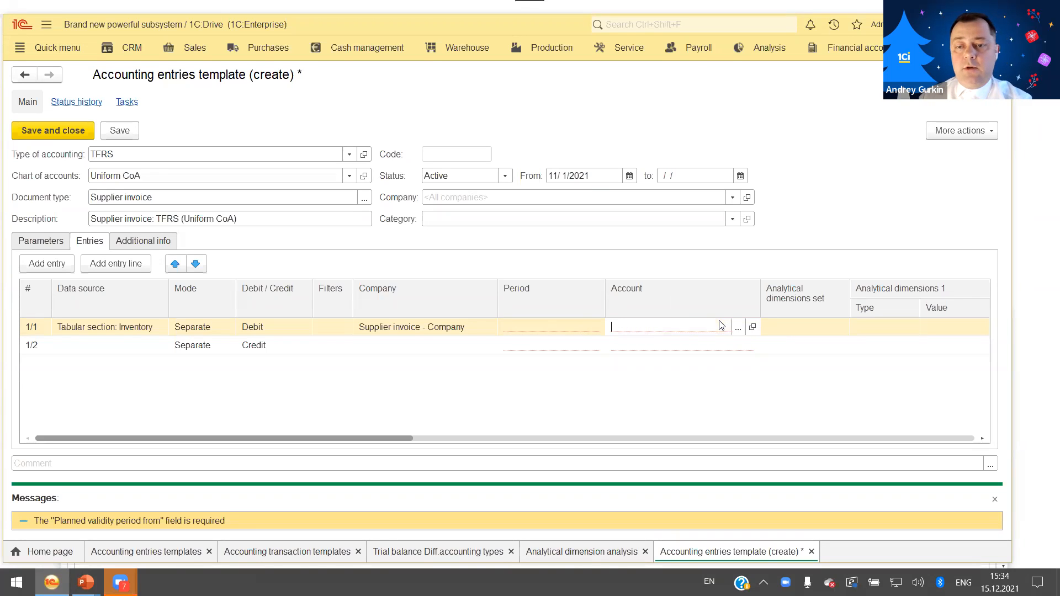
{"action": "left_click", "coordinate": [738, 330]}
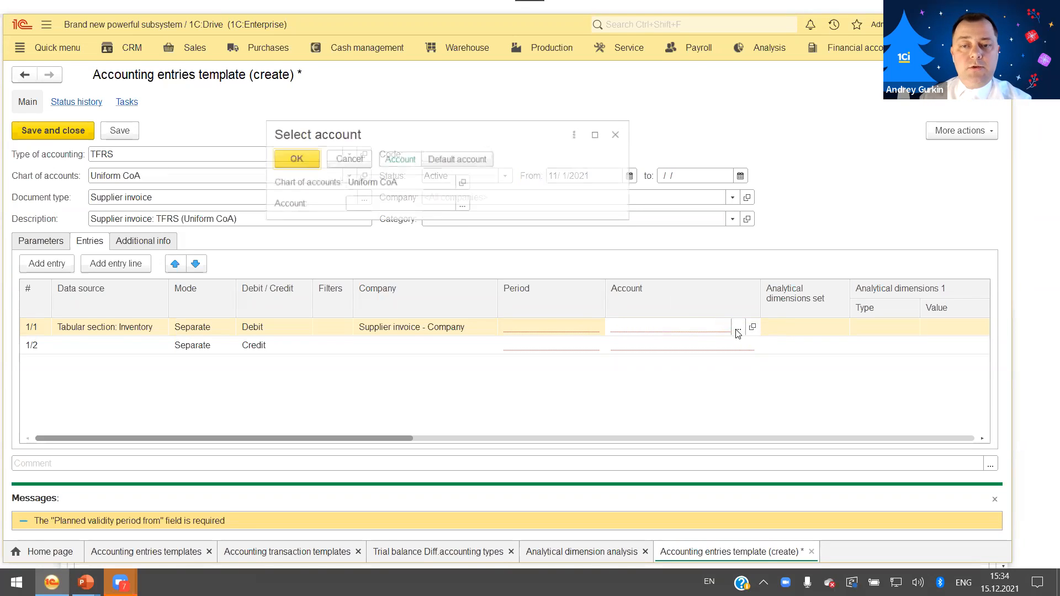
{"action": "left_click", "coordinate": [463, 205]}
{"action": "left_click", "coordinate": [311, 245]}
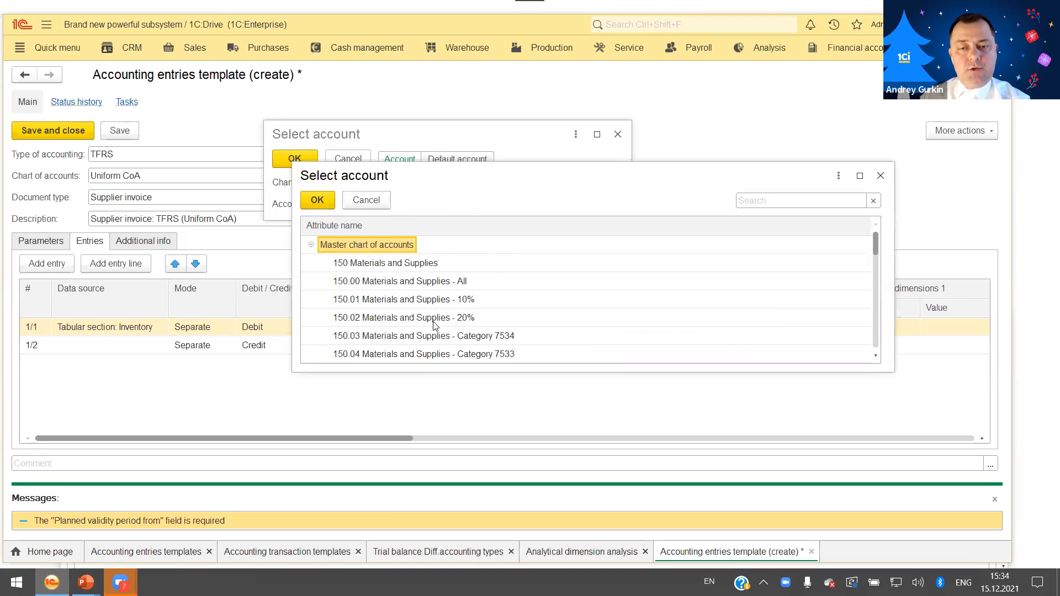
{"action": "double_click", "coordinate": [389, 264]}
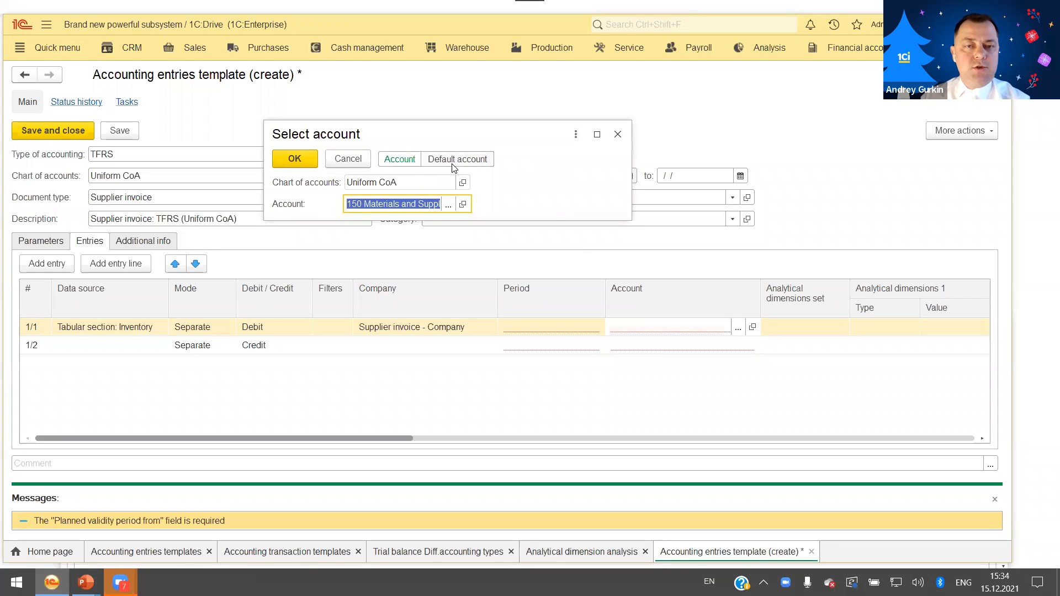
Try the default account option, return to direct account selection and apply 150 Materials and Supplies to the debit line.
{"action": "left_click", "coordinate": [455, 159]}
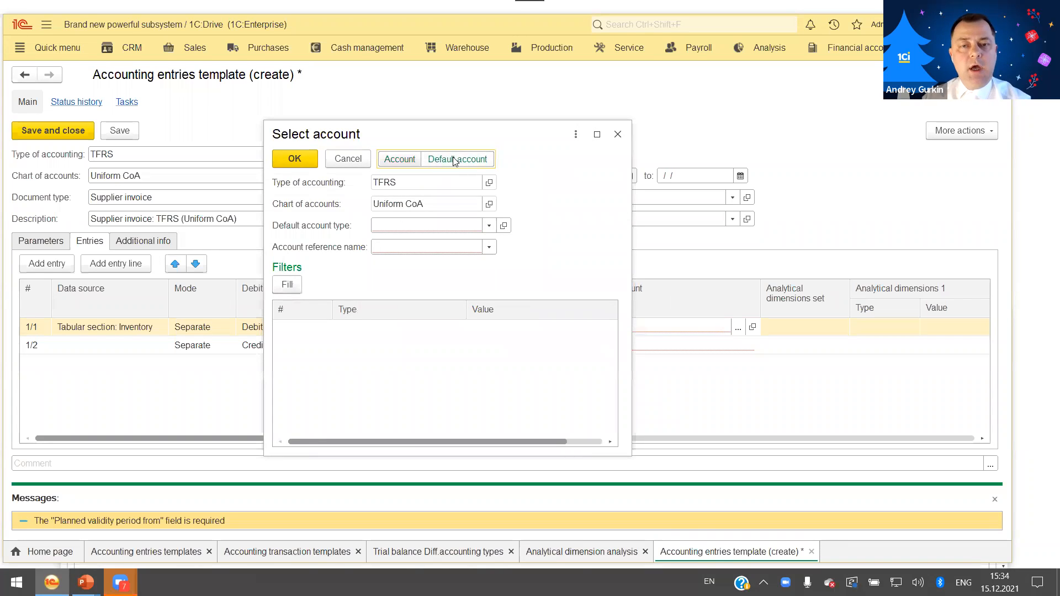
{"action": "left_click", "coordinate": [300, 159]}
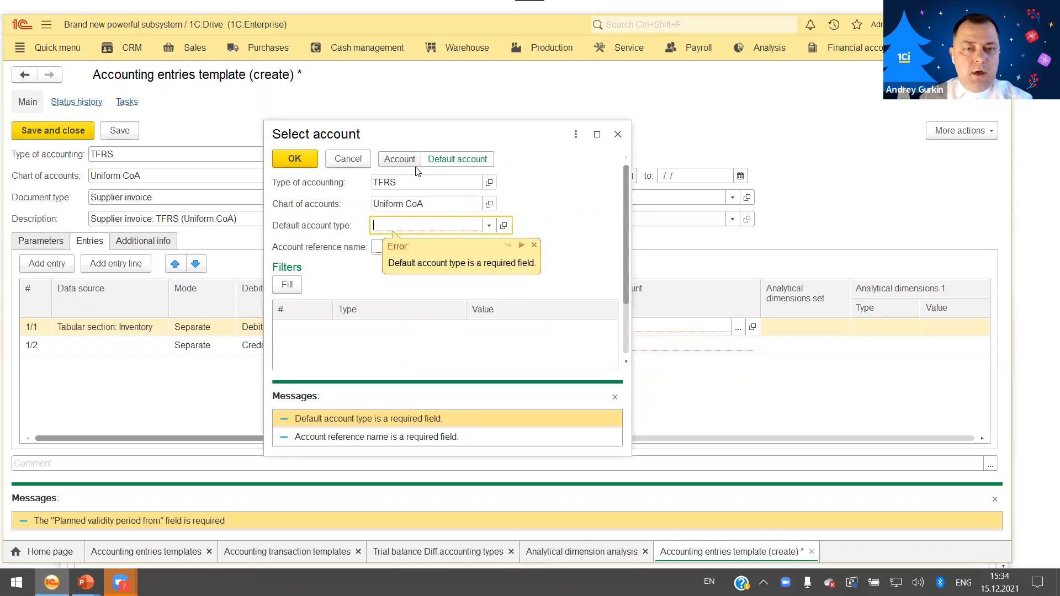
{"action": "left_click", "coordinate": [399, 160]}
{"action": "left_click", "coordinate": [461, 205]}
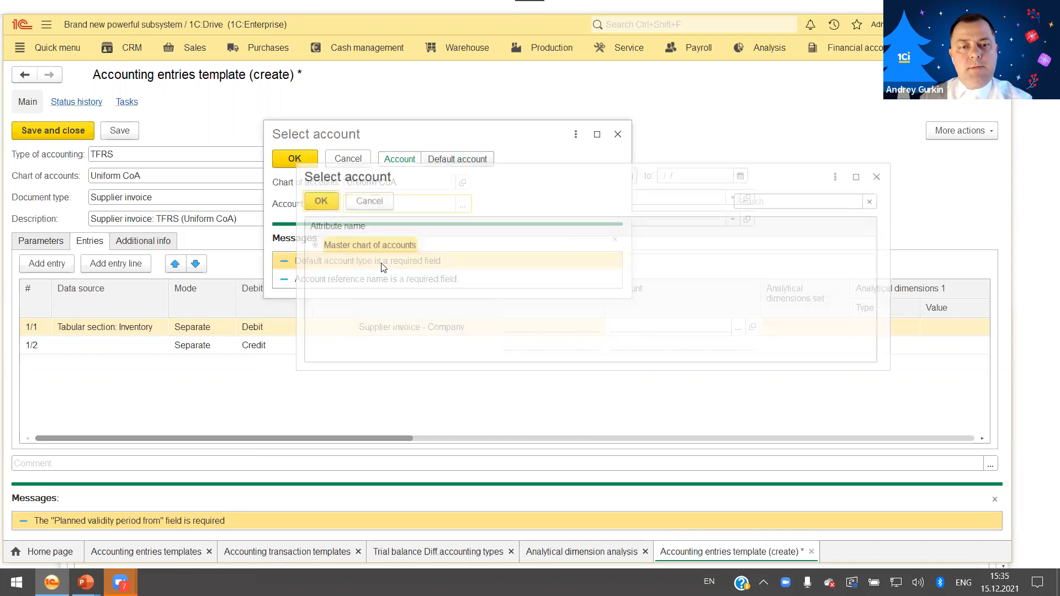
{"action": "left_click", "coordinate": [313, 246]}
{"action": "left_click", "coordinate": [358, 265]}
{"action": "left_click", "coordinate": [317, 200]}
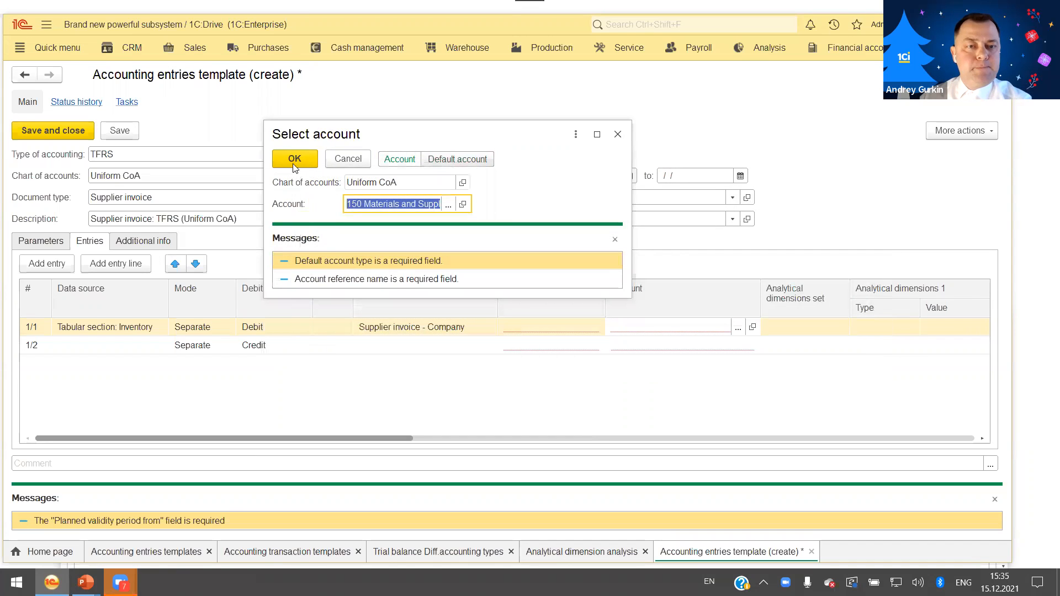
{"action": "left_click", "coordinate": [295, 160]}
Assign the Inventory analytical dimensions set to debit line 1/1 and fill in its Warehouse and Products values automatically.
{"action": "left_click", "coordinate": [821, 326]}
{"action": "left_click_drag", "start_coordinate": [375, 438], "coordinate": [492, 438]}
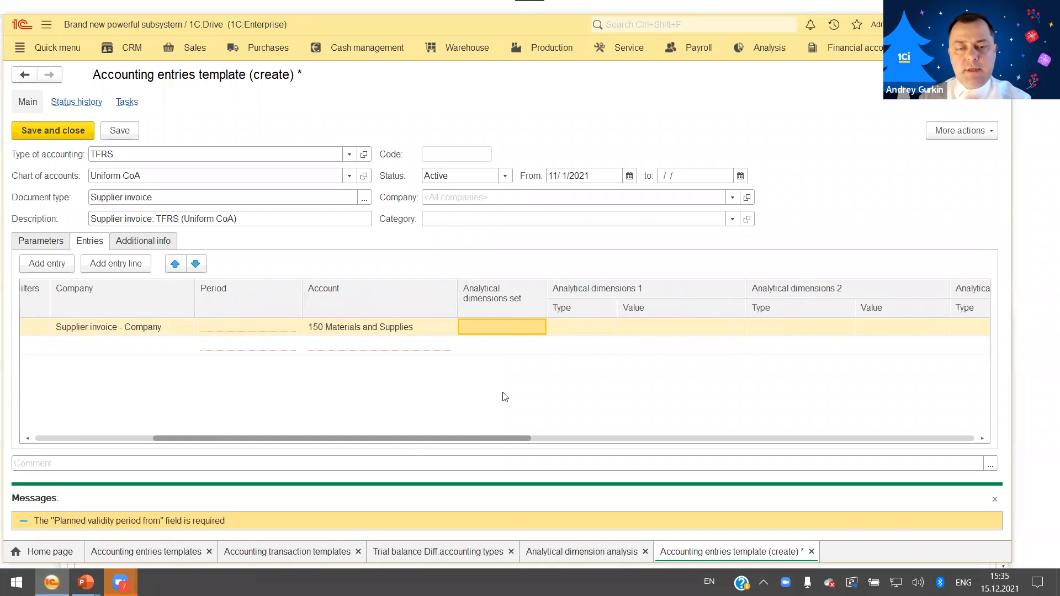
{"action": "left_click", "coordinate": [535, 328]}
{"action": "left_click", "coordinate": [524, 329]}
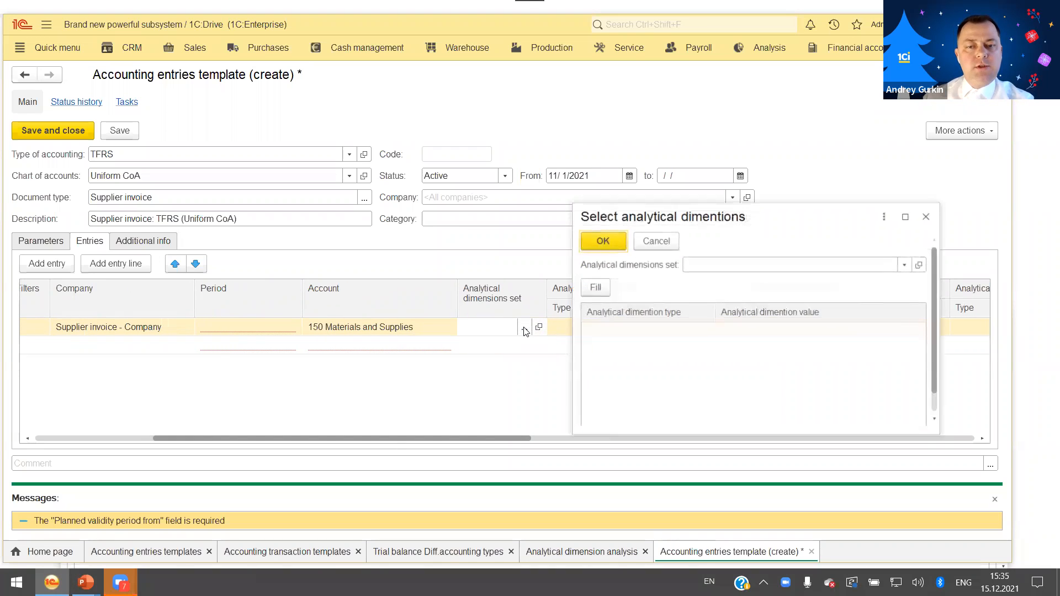
{"action": "left_click", "coordinate": [905, 266]}
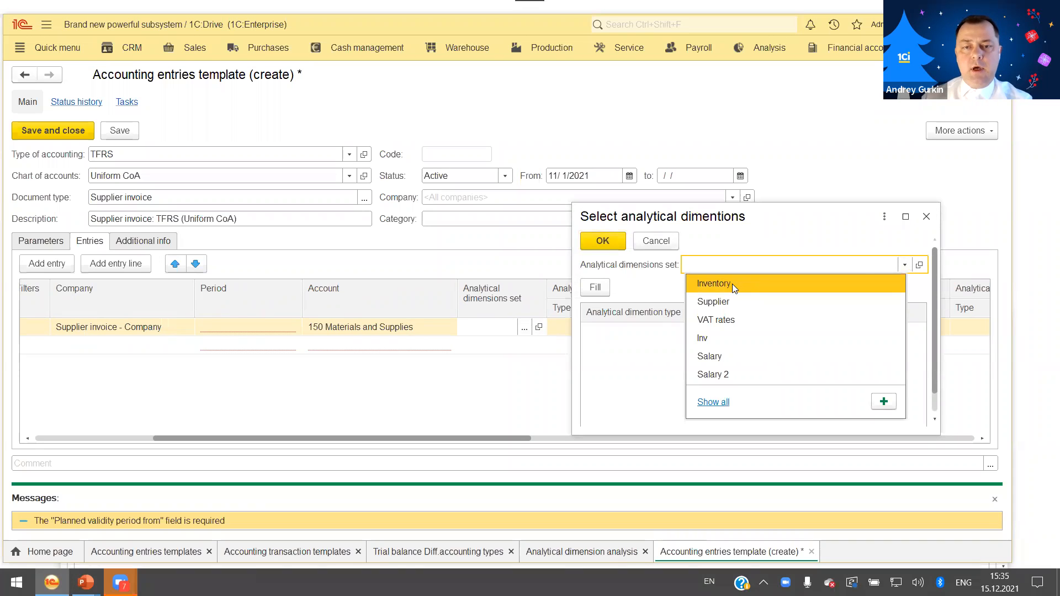
{"action": "left_click", "coordinate": [732, 284]}
{"action": "left_click_drag", "start_coordinate": [786, 216], "coordinate": [587, 160]}
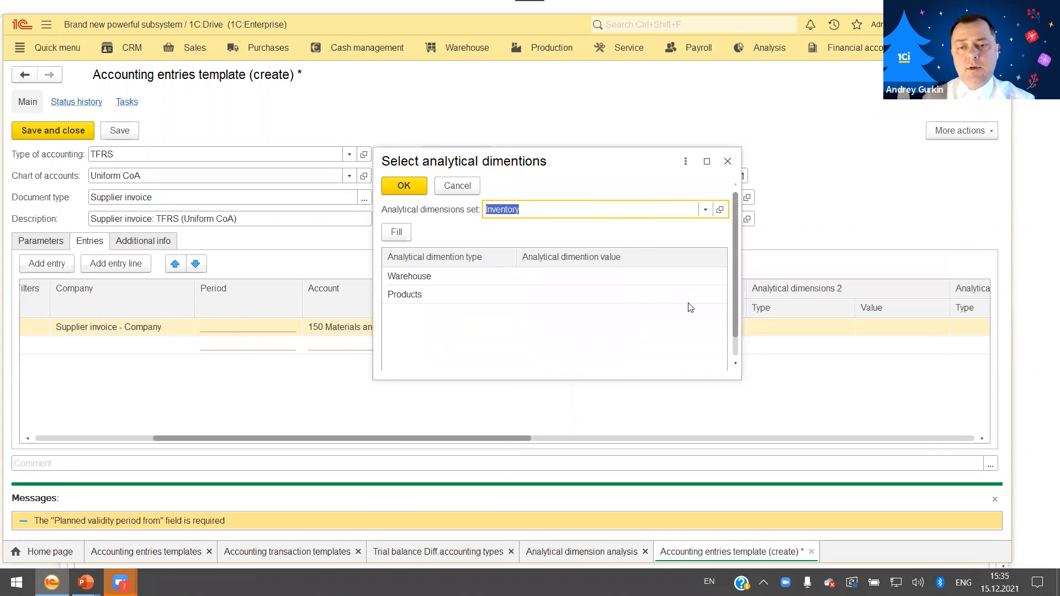
{"action": "left_click", "coordinate": [398, 234]}
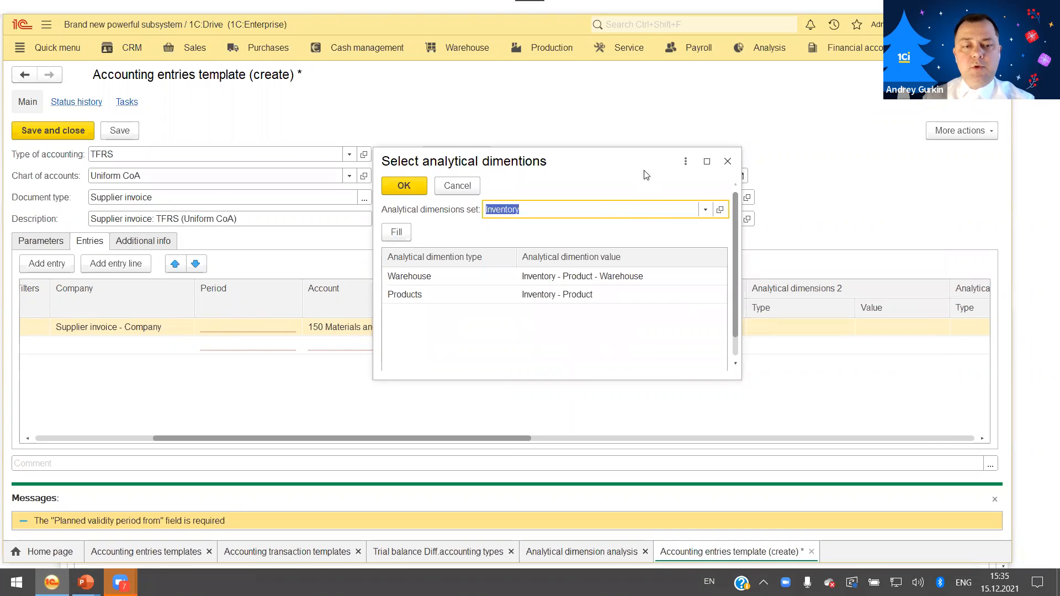
{"action": "left_click_drag", "start_coordinate": [641, 168], "coordinate": [304, 240]}
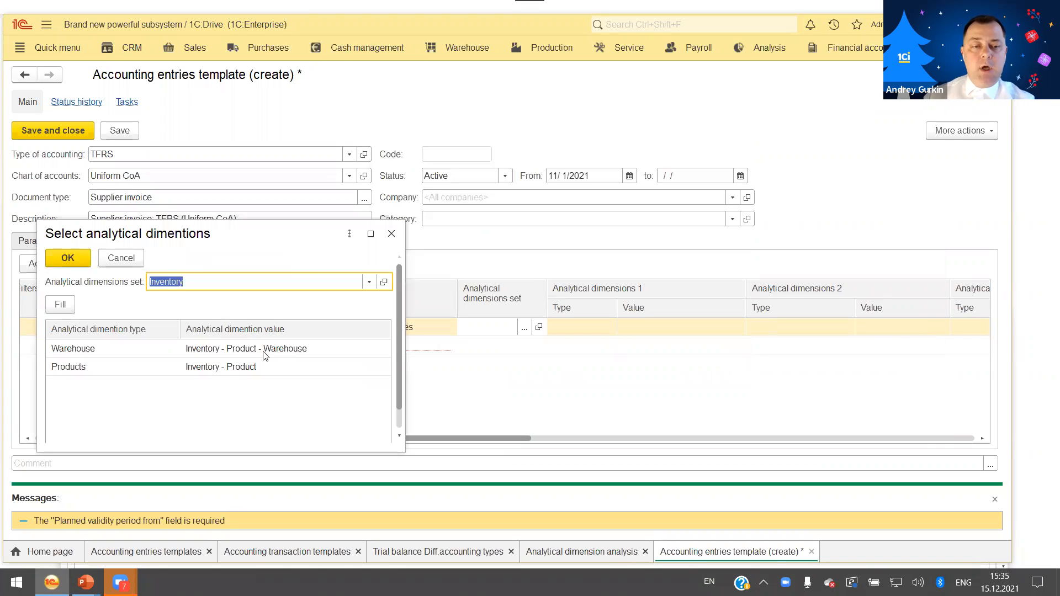
{"action": "left_click_drag", "start_coordinate": [298, 244], "coordinate": [728, 293]}
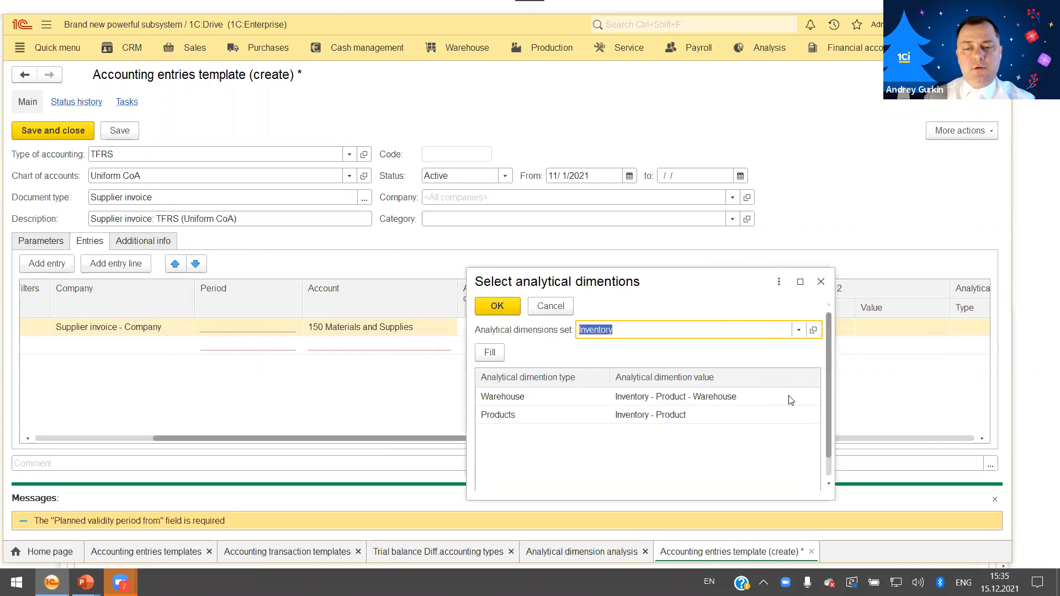
{"action": "left_click", "coordinate": [498, 307]}
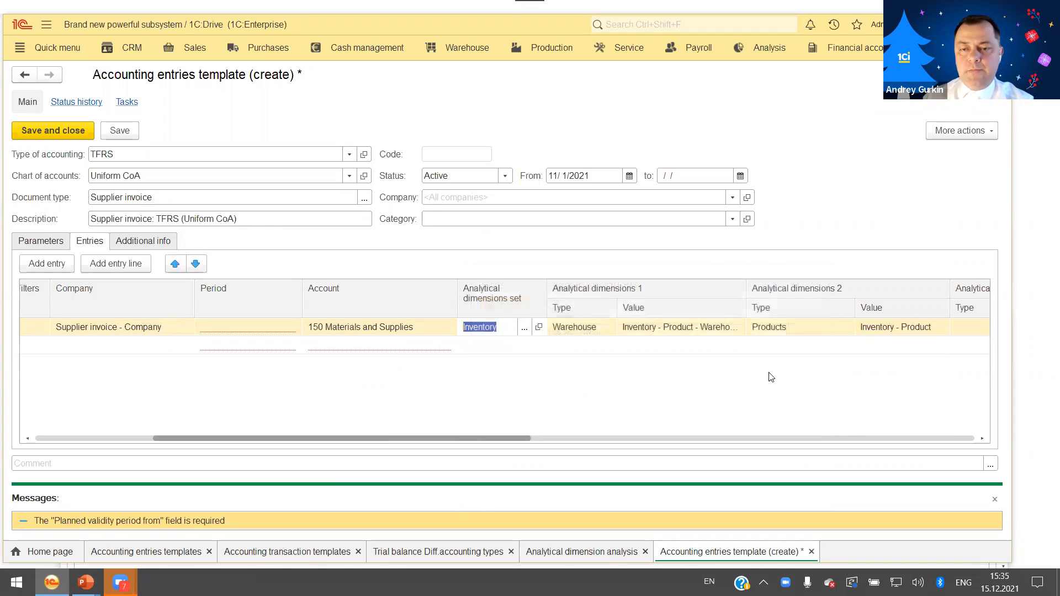
Set the debit line's presentation currency amount to the formula [Inventory.Total] - [Inventory.VATAmount], checking the formula before applying it.
{"action": "left_click_drag", "start_coordinate": [401, 434], "coordinate": [817, 434]}
{"action": "left_click", "coordinate": [745, 327]}
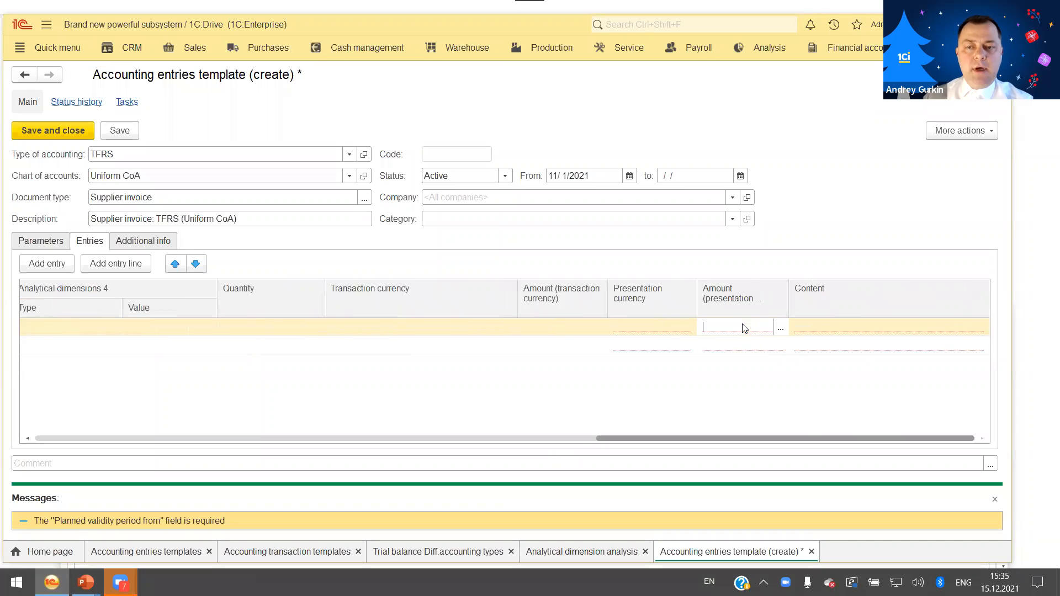
{"action": "left_click", "coordinate": [780, 331]}
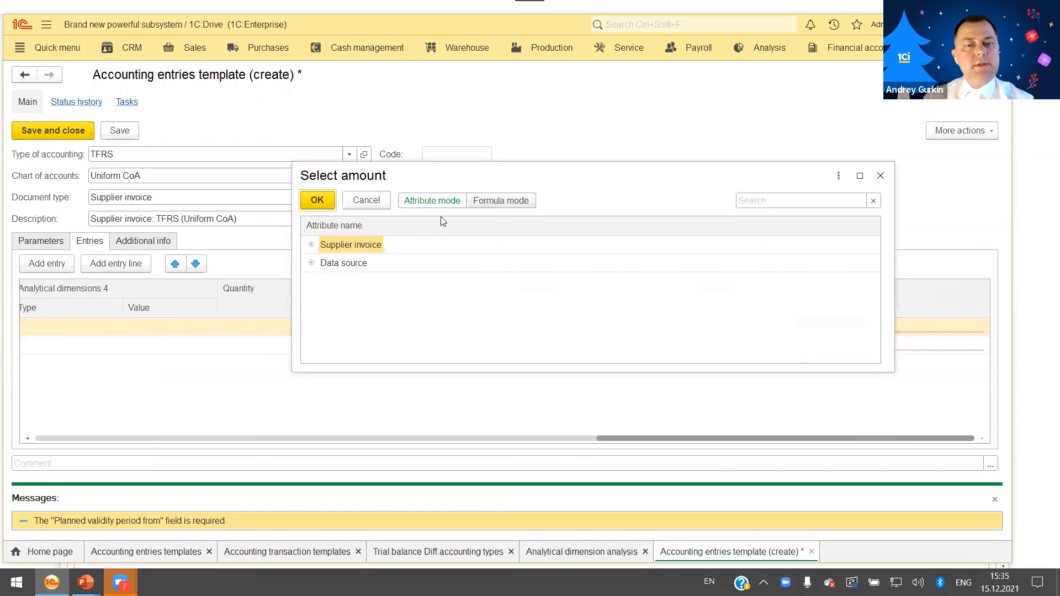
{"action": "left_click", "coordinate": [491, 204]}
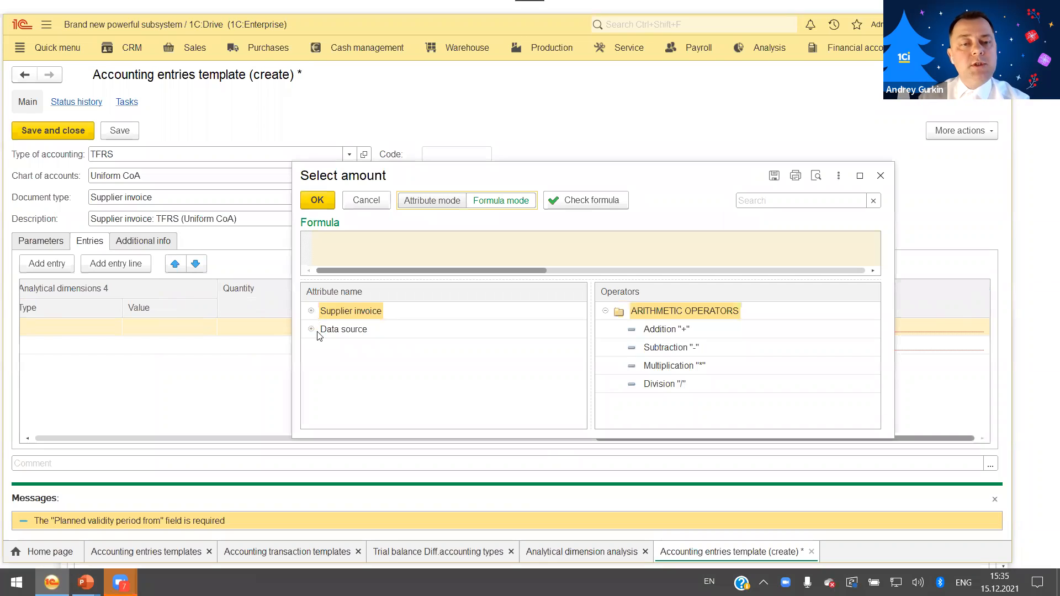
{"action": "left_click", "coordinate": [312, 329]}
{"action": "double_click", "coordinate": [342, 403]}
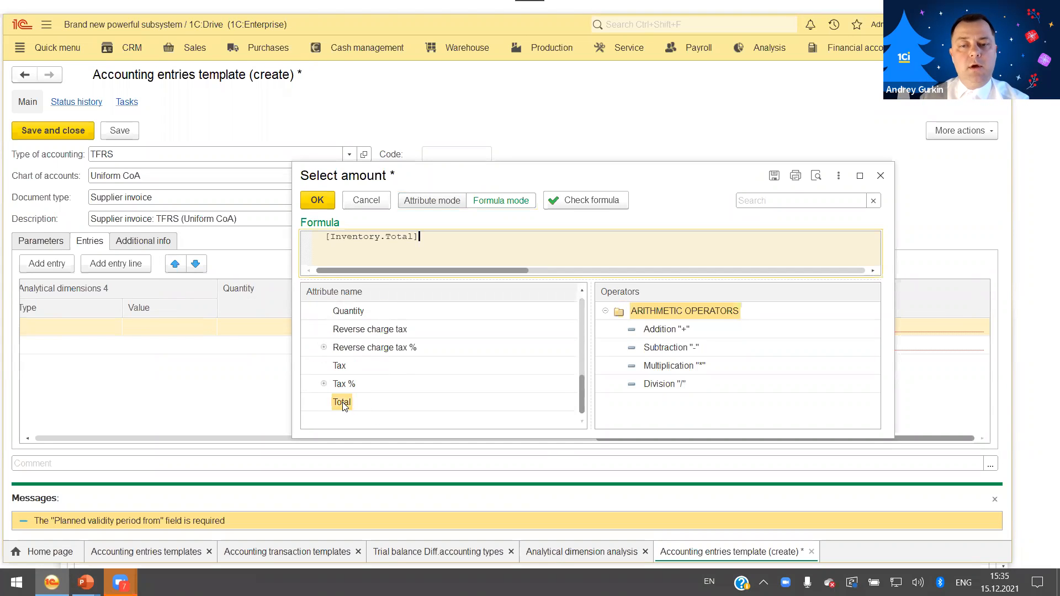
{"action": "double_click", "coordinate": [697, 348]}
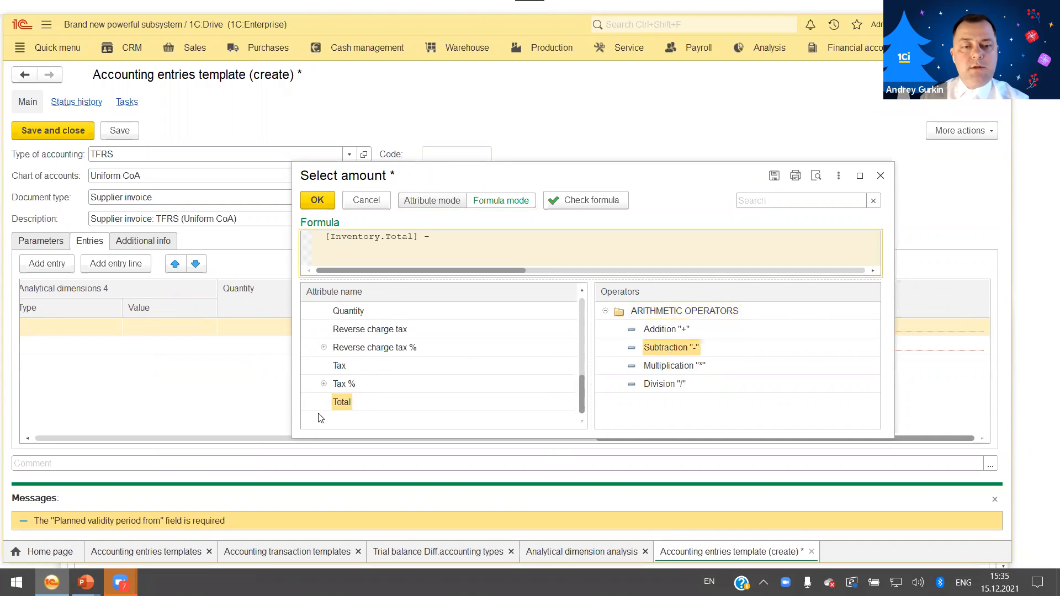
{"action": "double_click", "coordinate": [339, 366]}
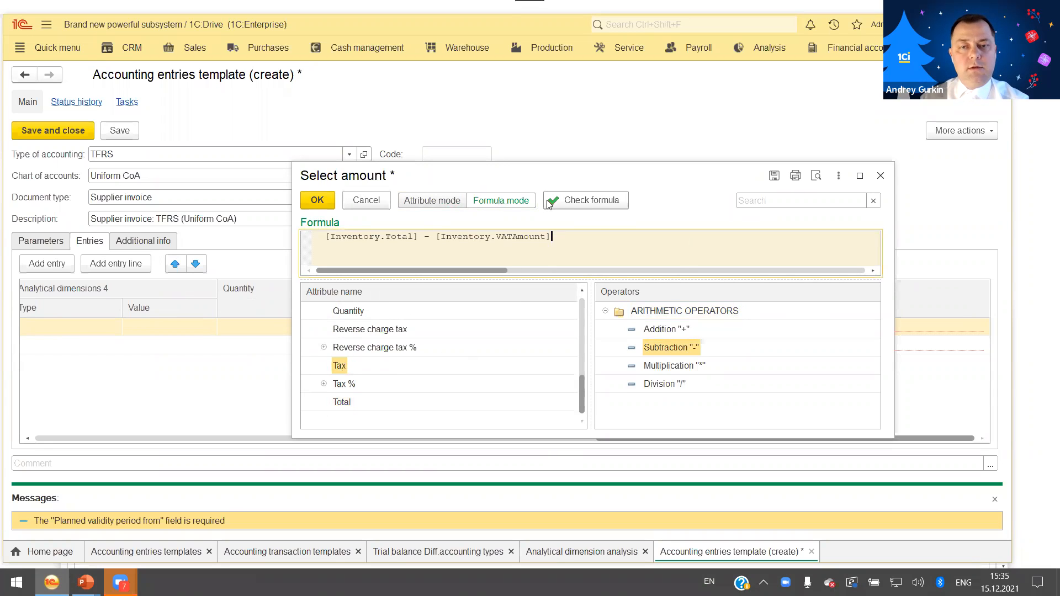
{"action": "left_click", "coordinate": [574, 201]}
{"action": "left_click", "coordinate": [646, 336]}
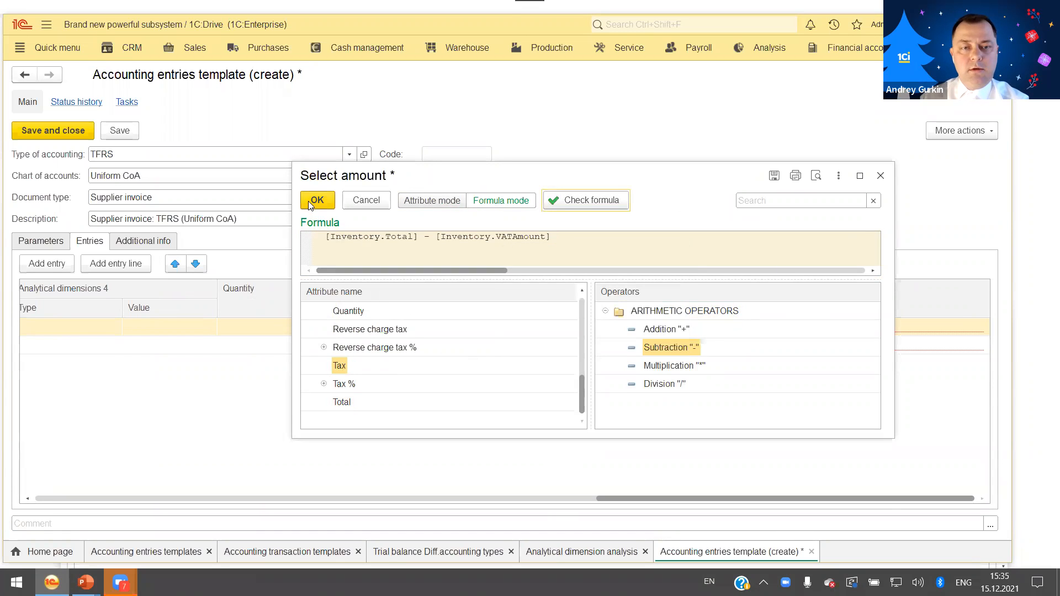
{"action": "left_click", "coordinate": [316, 200]}
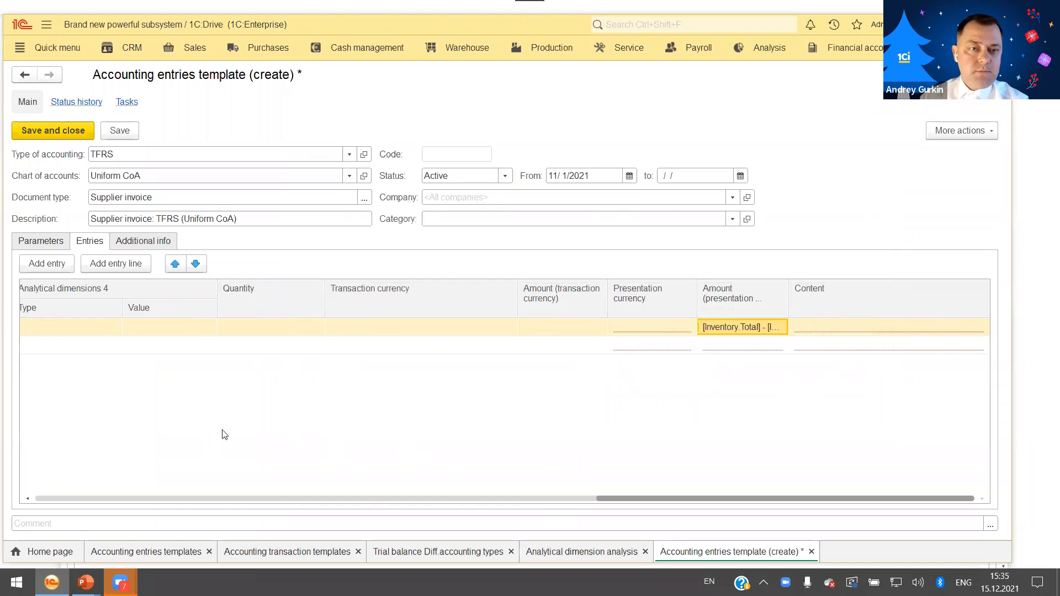
{"action": "key", "text": "alt+Tab"}
{"action": "key", "text": "alt+Tab"}
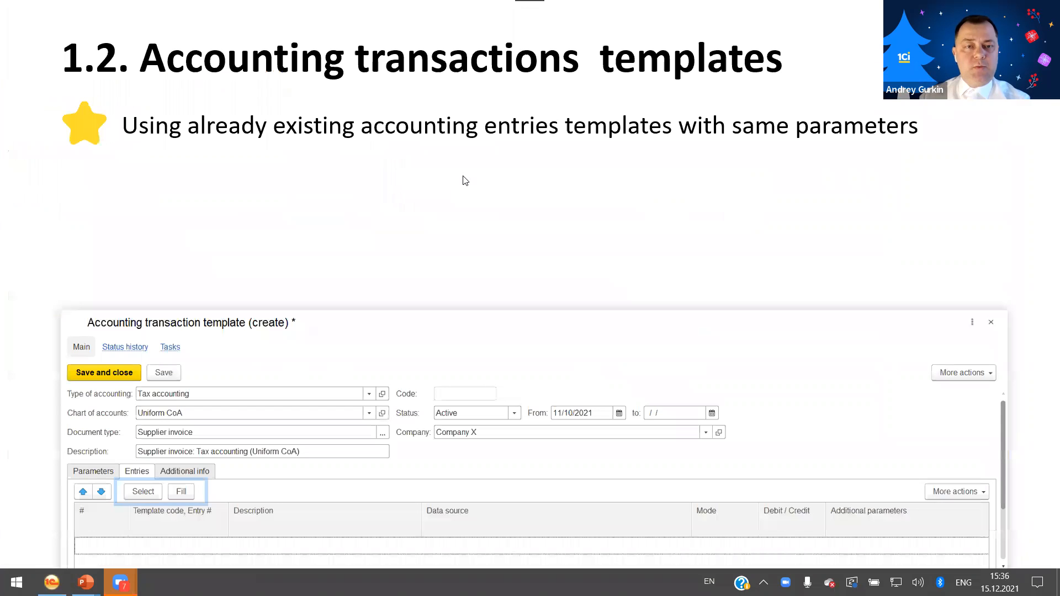
{"action": "left_click", "coordinate": [467, 194]}
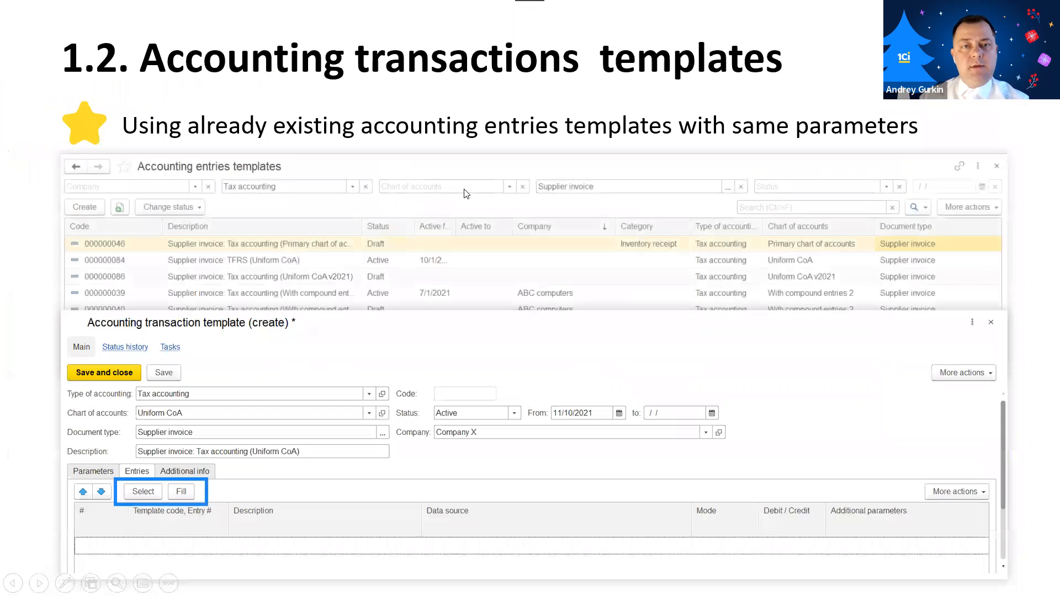
{"action": "left_click", "coordinate": [467, 194]}
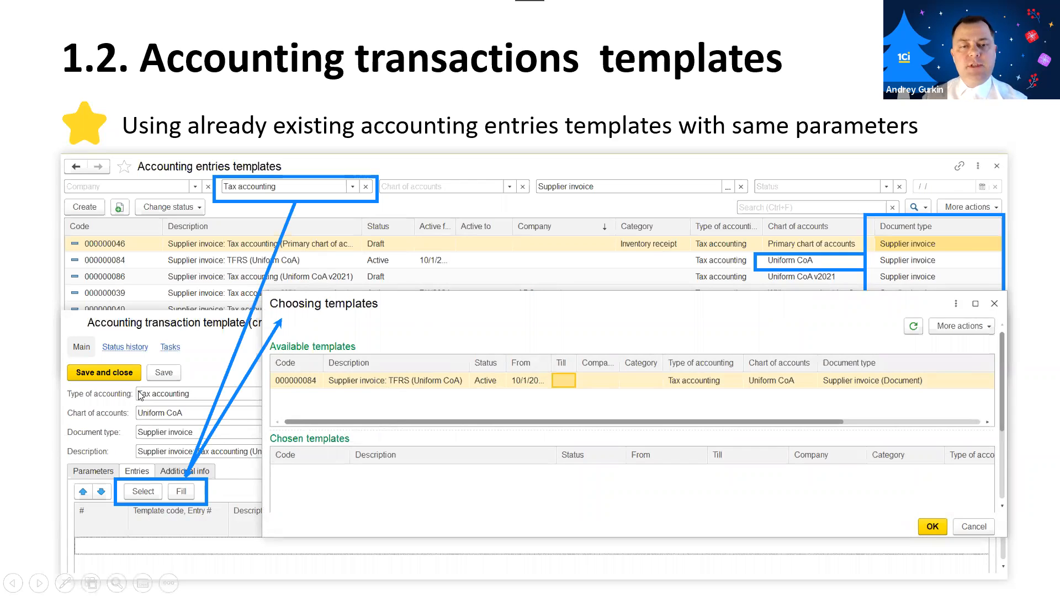
Switch to 1C:Drive and create a TFRS accounting transaction template with chart of accounts Uniform CoA and document type Supplier invoice.
{"action": "key", "text": "alt+Tab"}
{"action": "left_click", "coordinate": [272, 553]}
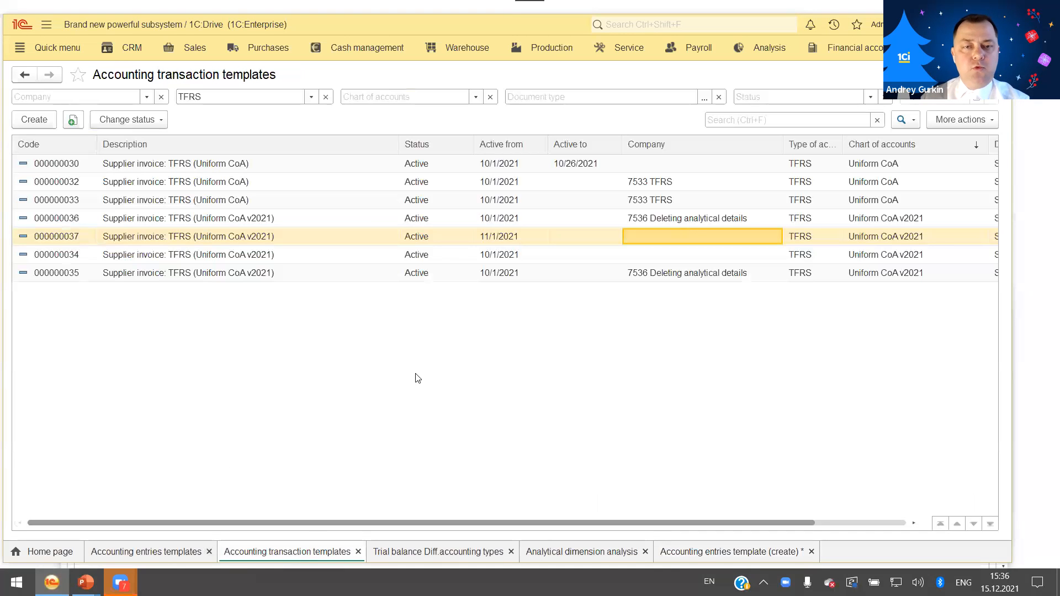
{"action": "left_click", "coordinate": [39, 120]}
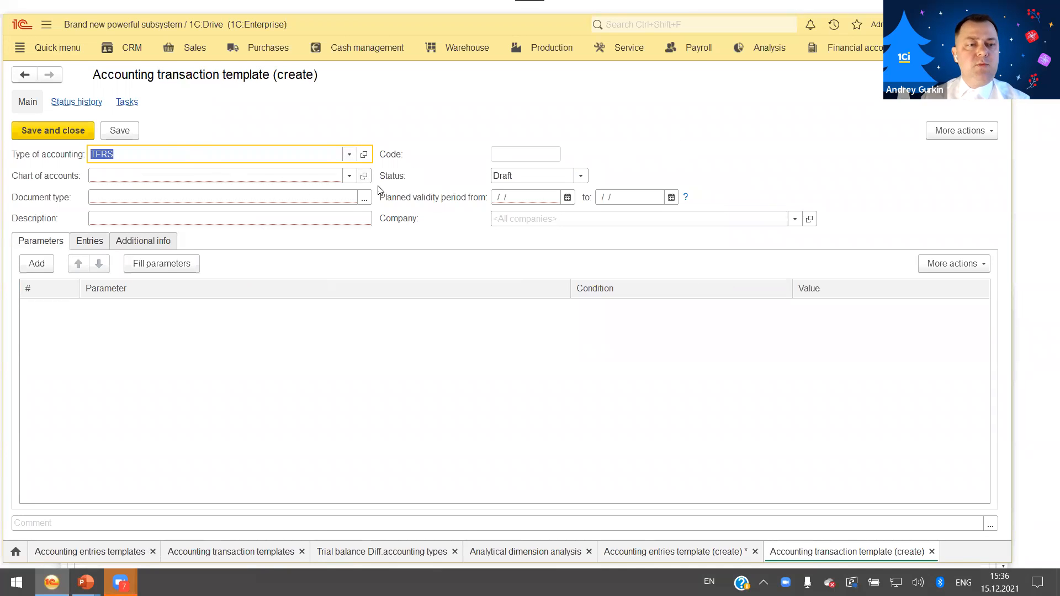
{"action": "left_click", "coordinate": [349, 175]}
{"action": "left_click", "coordinate": [211, 196]}
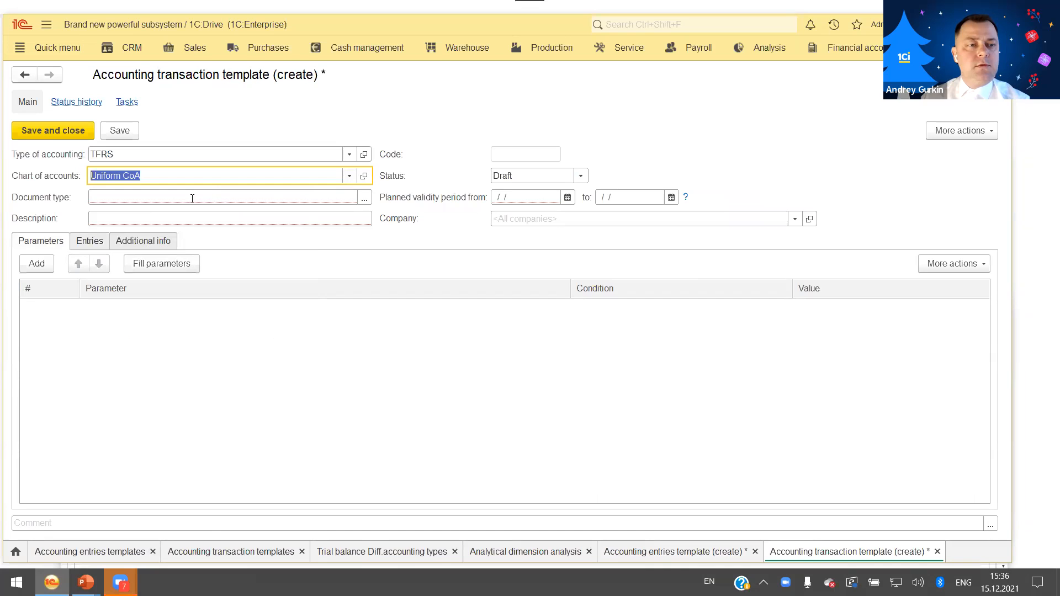
{"action": "left_click", "coordinate": [364, 198]}
{"action": "left_click", "coordinate": [311, 246]}
{"action": "double_click", "coordinate": [340, 263]}
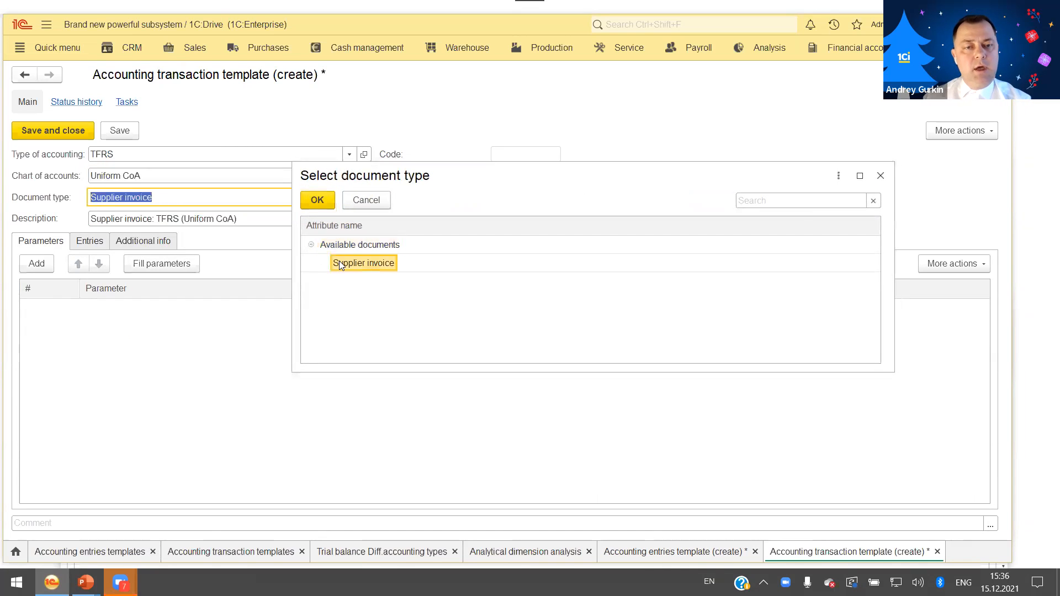
Make the transaction template Active from 11/1/2021 and fill in its parameters automatically.
{"action": "left_click", "coordinate": [162, 265]}
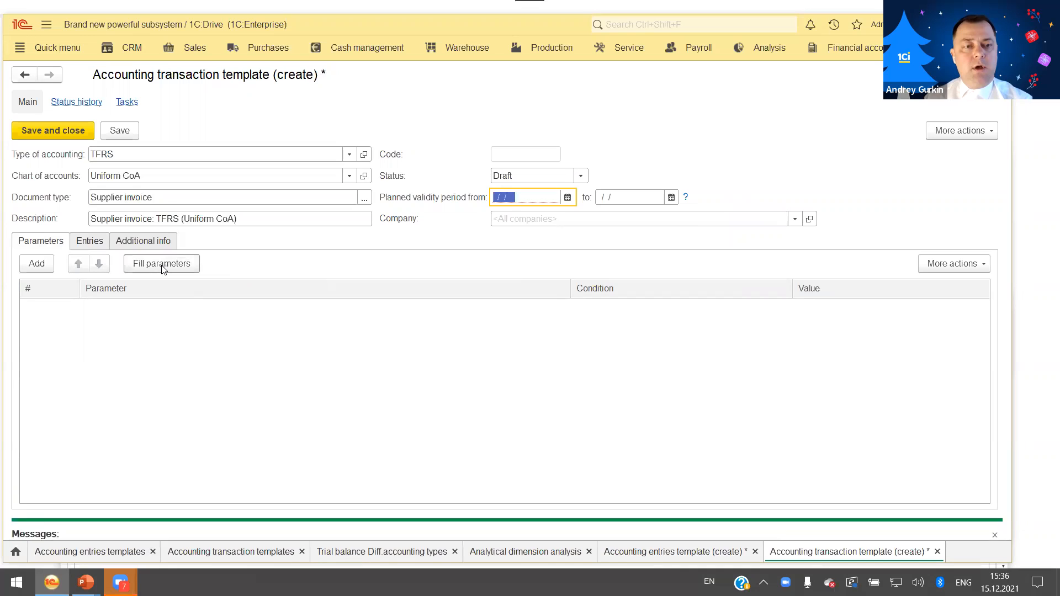
{"action": "left_click", "coordinate": [580, 176]}
{"action": "left_click", "coordinate": [558, 210]}
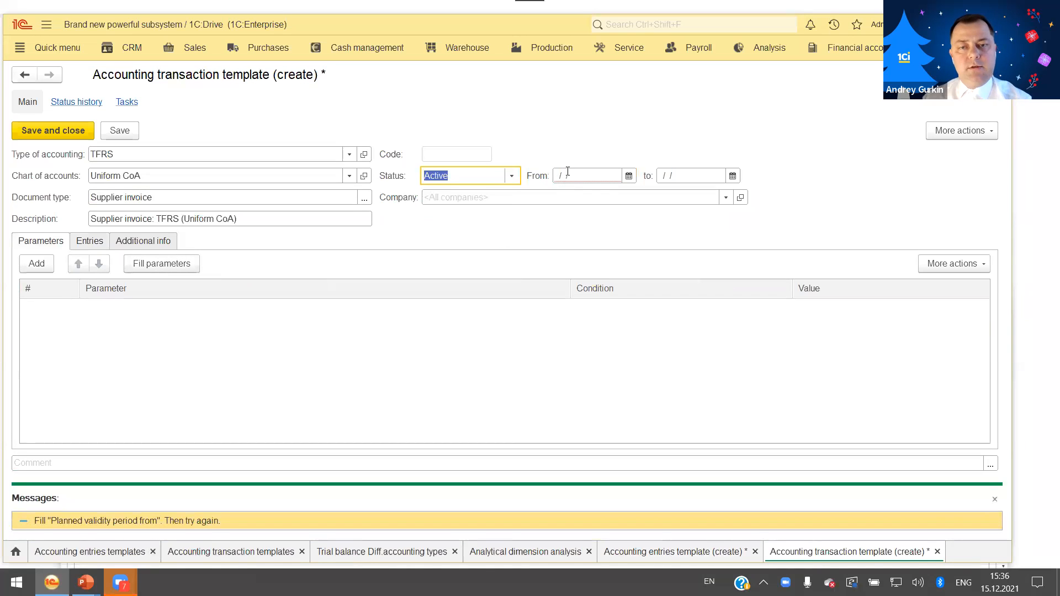
{"action": "left_click", "coordinate": [569, 171]}
{"action": "type", "text": "116"}
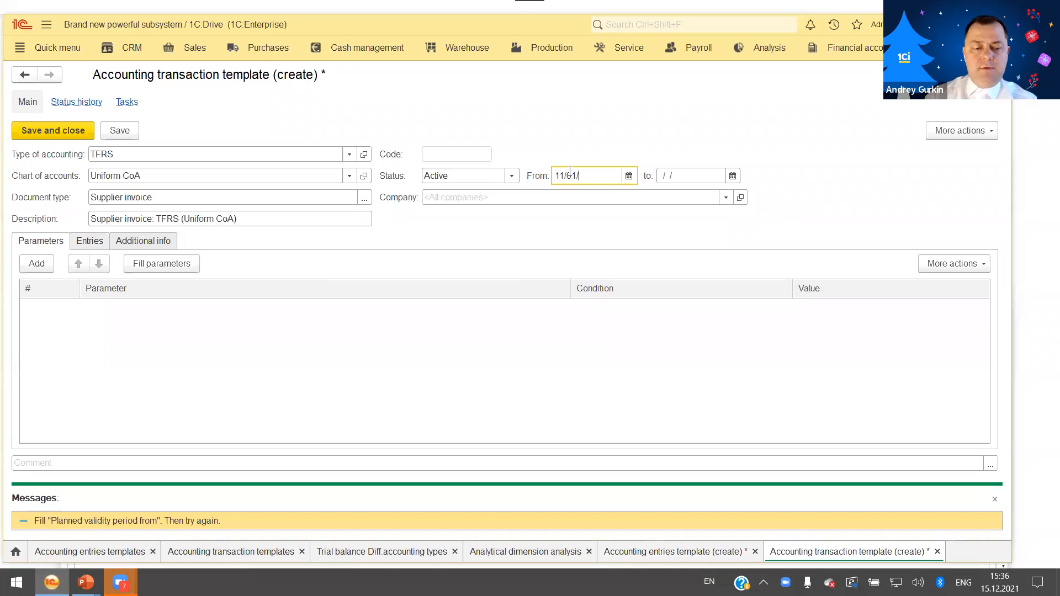
{"action": "left_click", "coordinate": [381, 321]}
{"action": "left_click", "coordinate": [162, 264]}
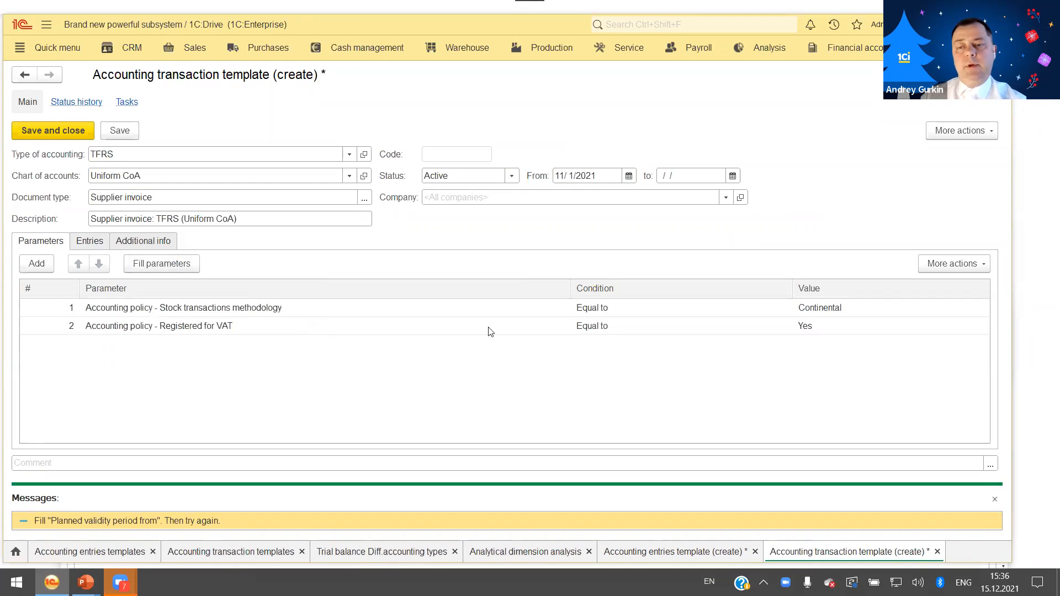
Add the entries of accounting entries template 000000076, Supplier invoice: TFRS (Uniform CoA), to the transaction template.
{"action": "left_click", "coordinate": [98, 245]}
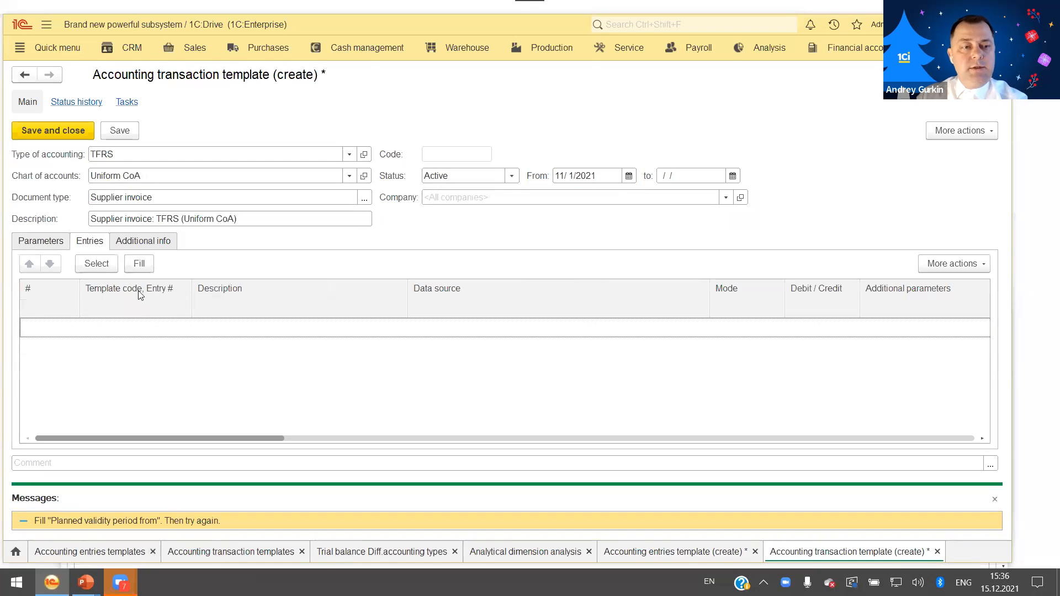
{"action": "left_click", "coordinate": [97, 264]}
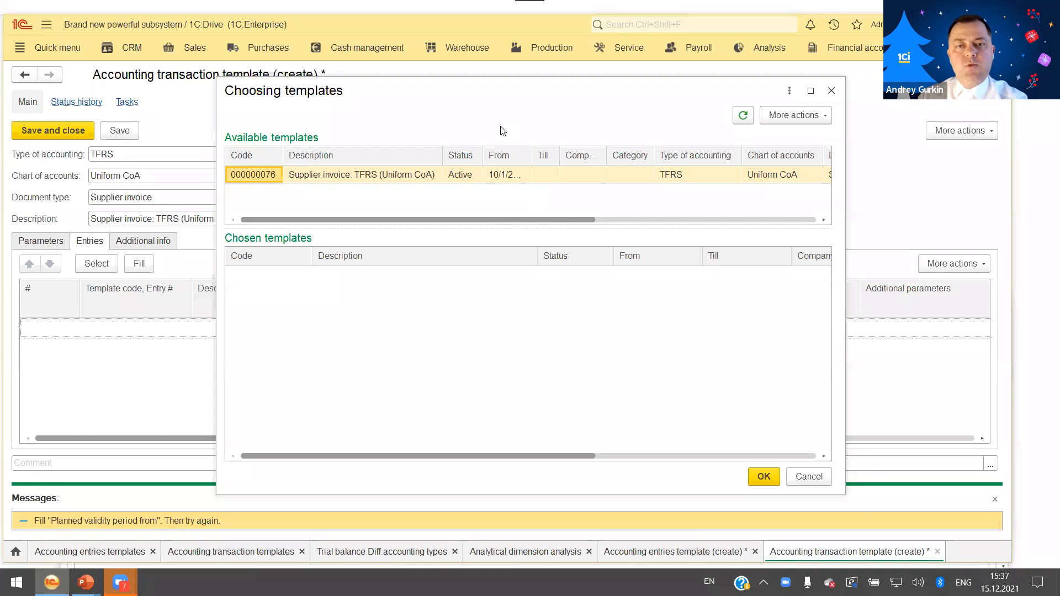
{"action": "left_click", "coordinate": [433, 199]}
{"action": "double_click", "coordinate": [433, 199]}
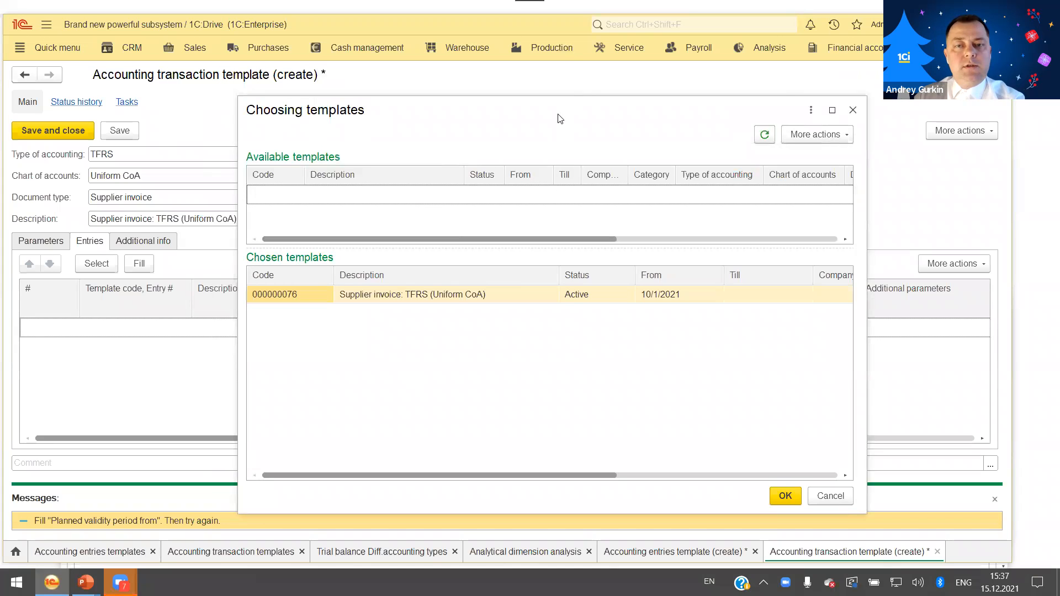
{"action": "left_click", "coordinate": [679, 425]}
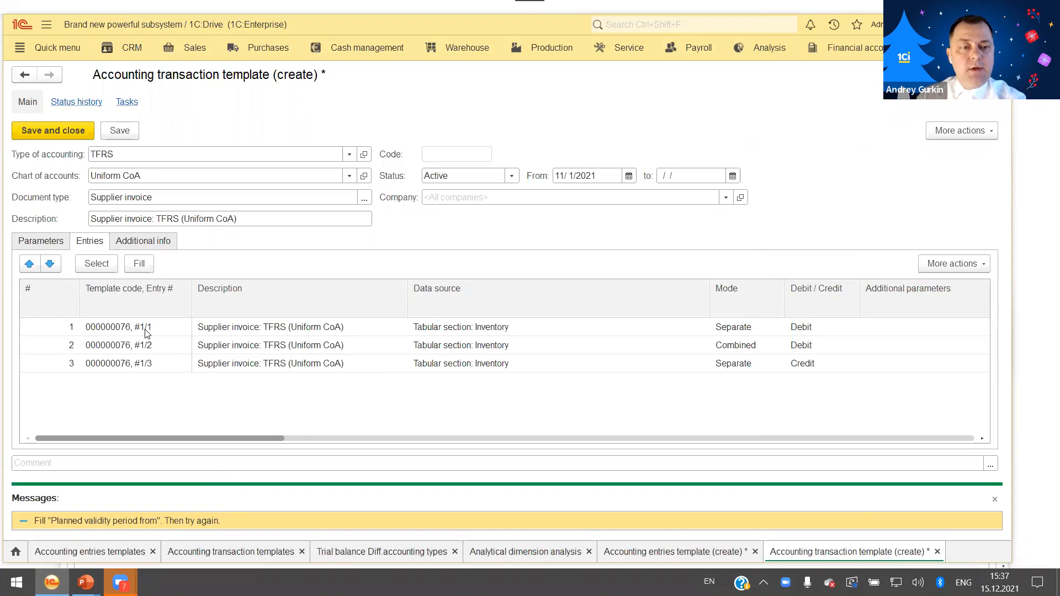
Review the company, period, accounts and analytical dimensions of the three added entry lines.
{"action": "left_click_drag", "start_coordinate": [246, 438], "coordinate": [647, 446]}
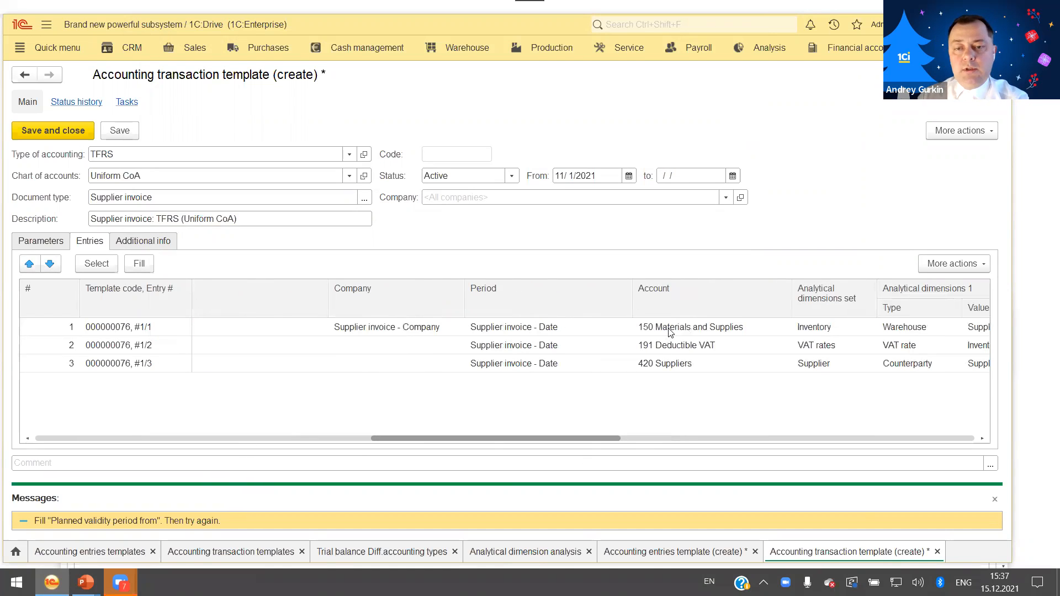
{"action": "left_click", "coordinate": [667, 332]}
{"action": "left_click", "coordinate": [728, 345]}
{"action": "left_click", "coordinate": [697, 364]}
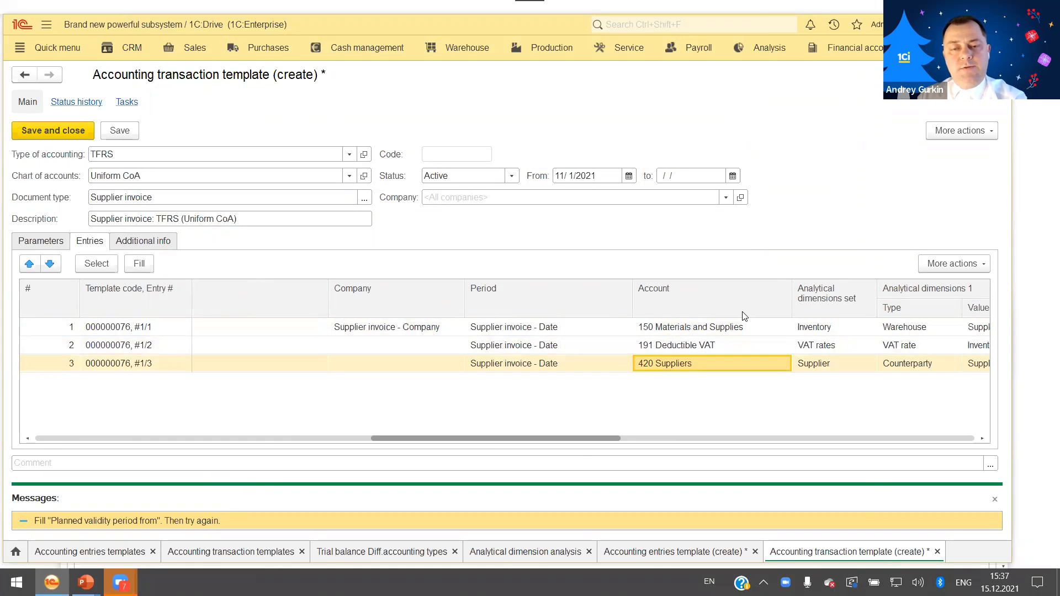
{"action": "left_click_drag", "start_coordinate": [518, 440], "coordinate": [449, 452]}
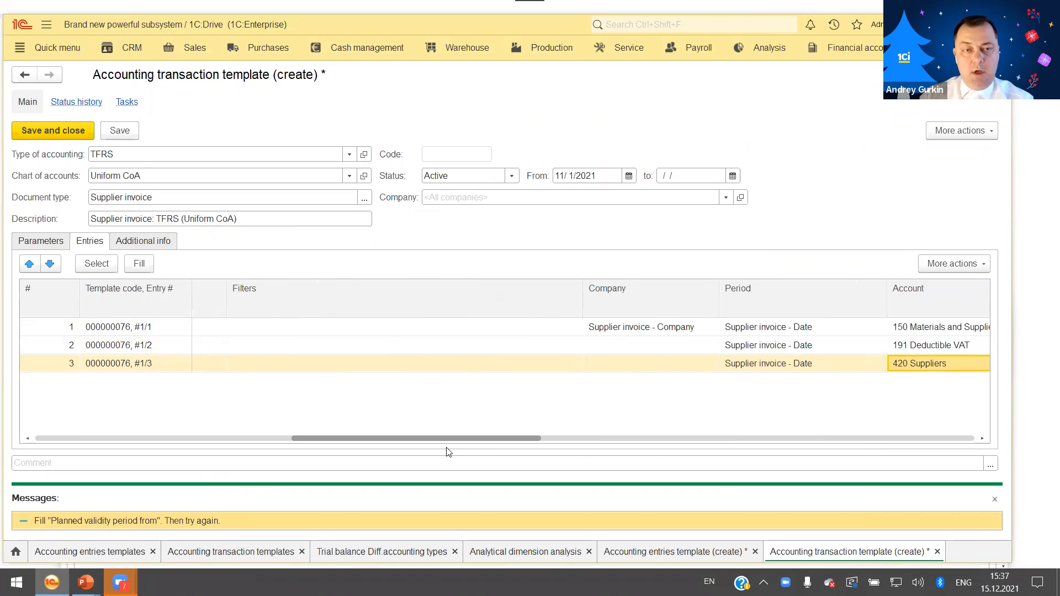
{"action": "key", "text": "alt+Tab"}
{"action": "key", "text": "Right"}
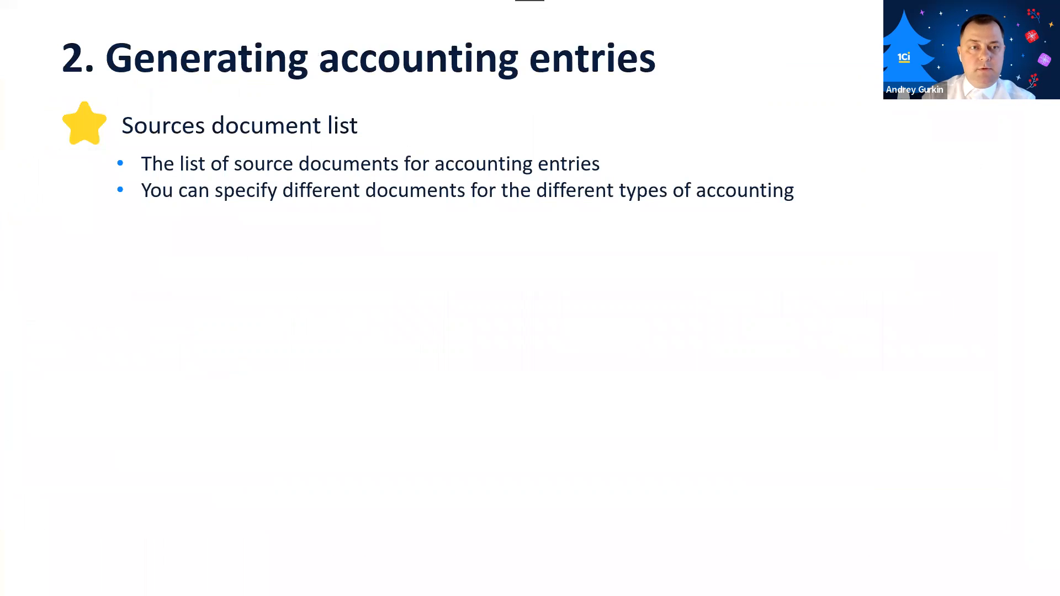
{"action": "key", "text": "Right"}
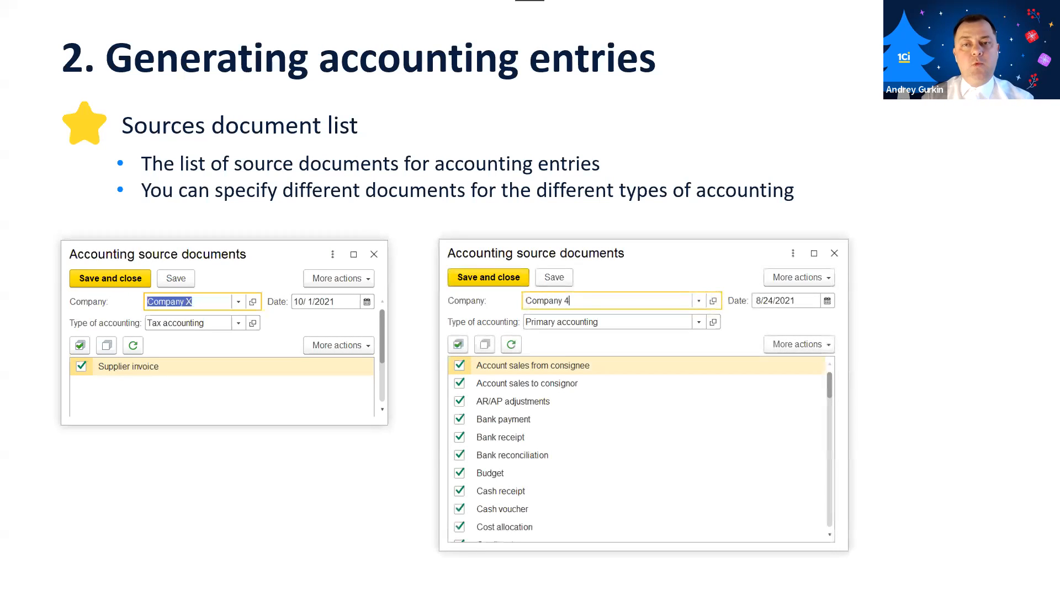